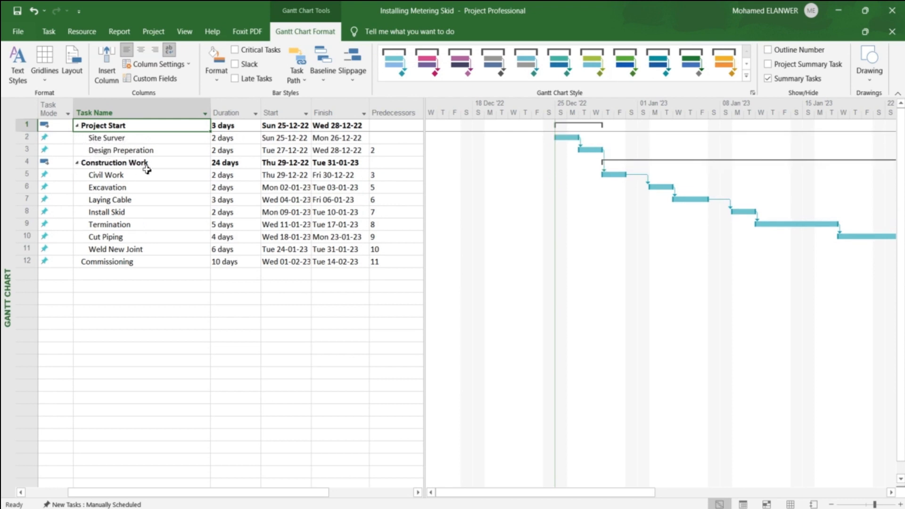
Step: Collapse and re-expand the Project Start and Construction Work summary tasks to examine their subtasks
click(78, 162)
click(77, 163)
drag(116, 177, 131, 248)
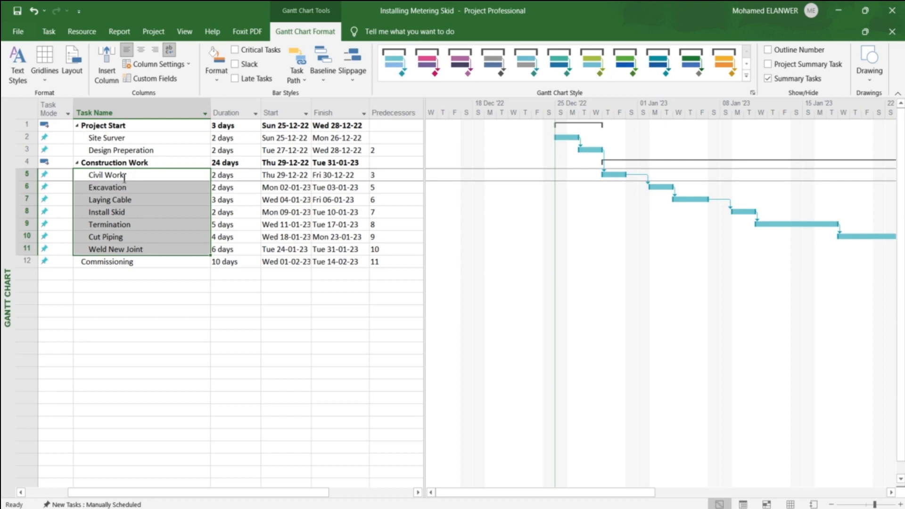
click(77, 163)
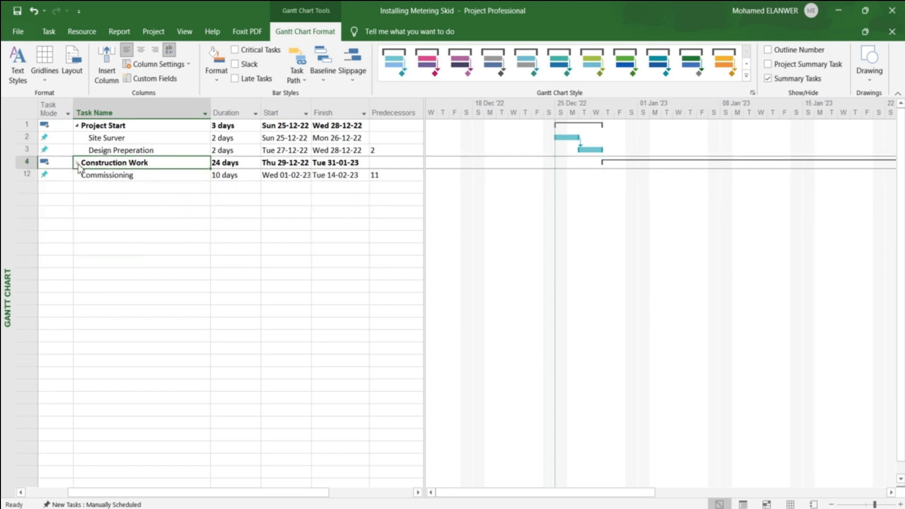
click(28, 176)
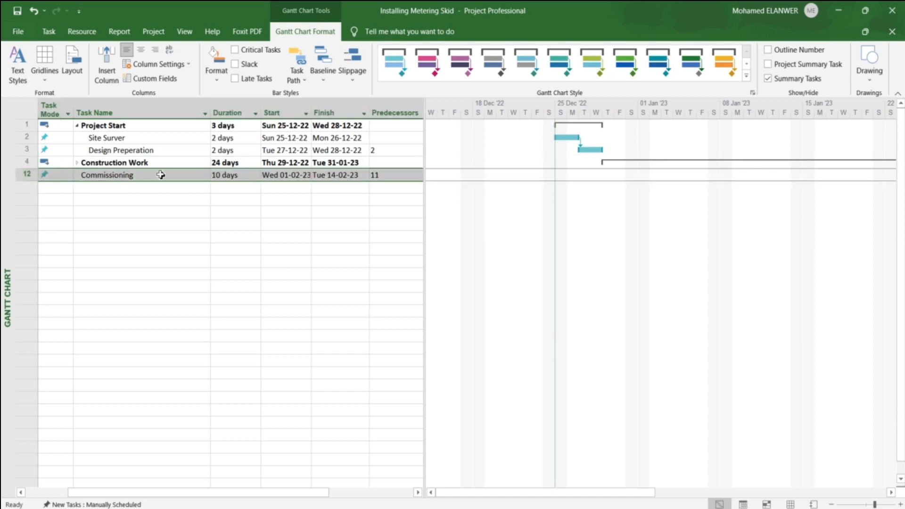
click(76, 125)
click(77, 126)
click(79, 162)
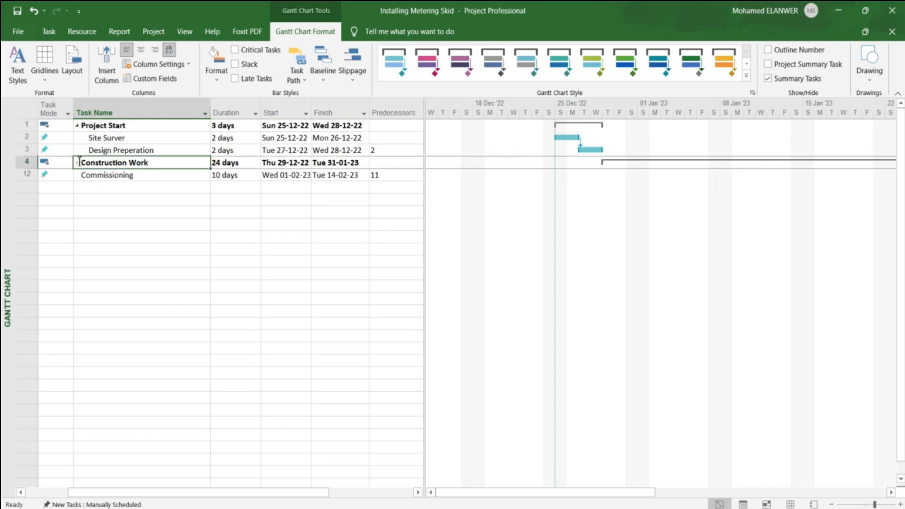
click(77, 162)
click(264, 341)
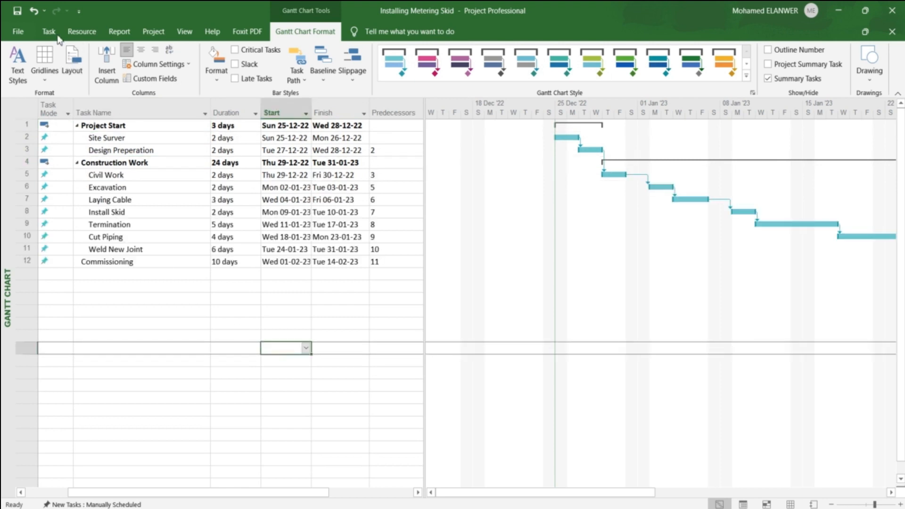
Step: Display the Timeline together with the Gantt chart and select it
click(51, 30)
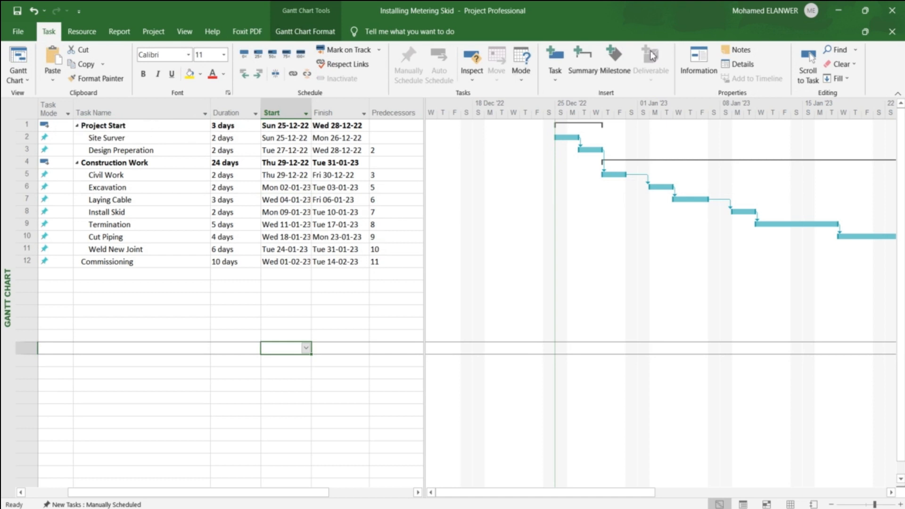
scroll(563, 32, down, 4)
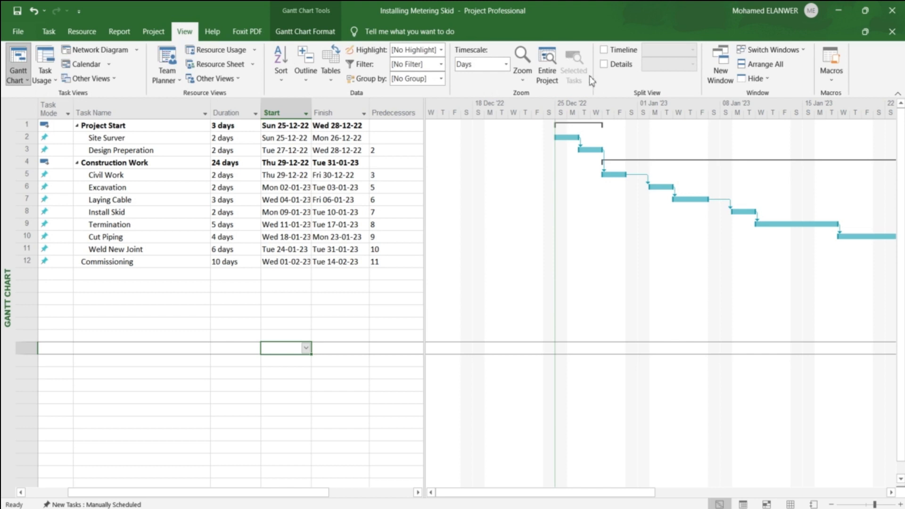
click(613, 51)
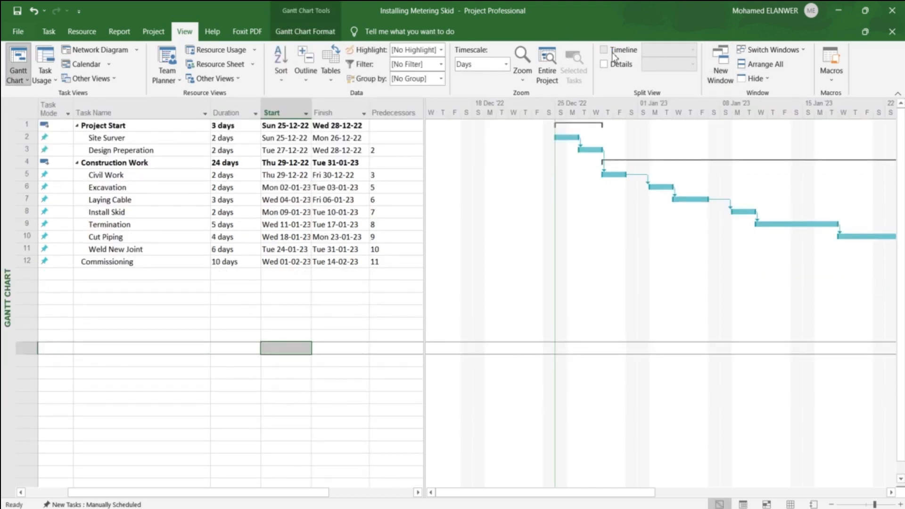
click(118, 131)
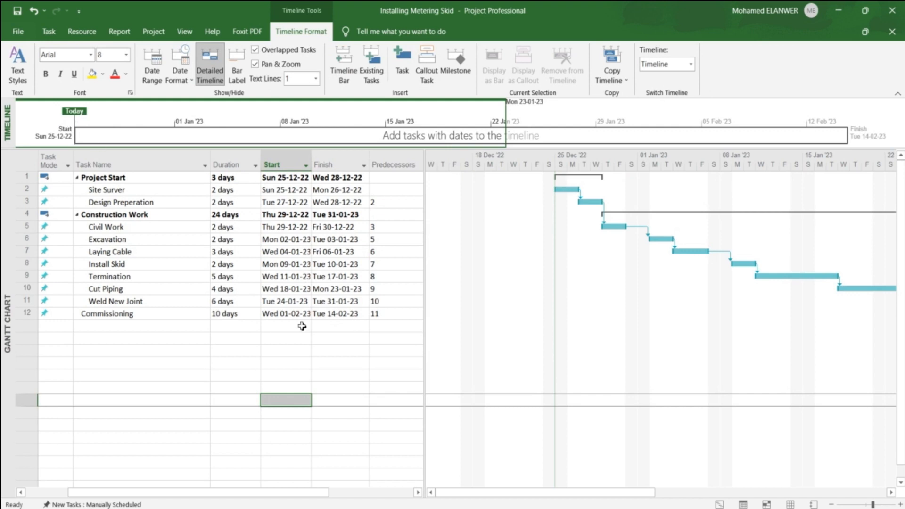
Step: Toggle the summary tasks off and back on, and display the project summary task in the task list
click(77, 35)
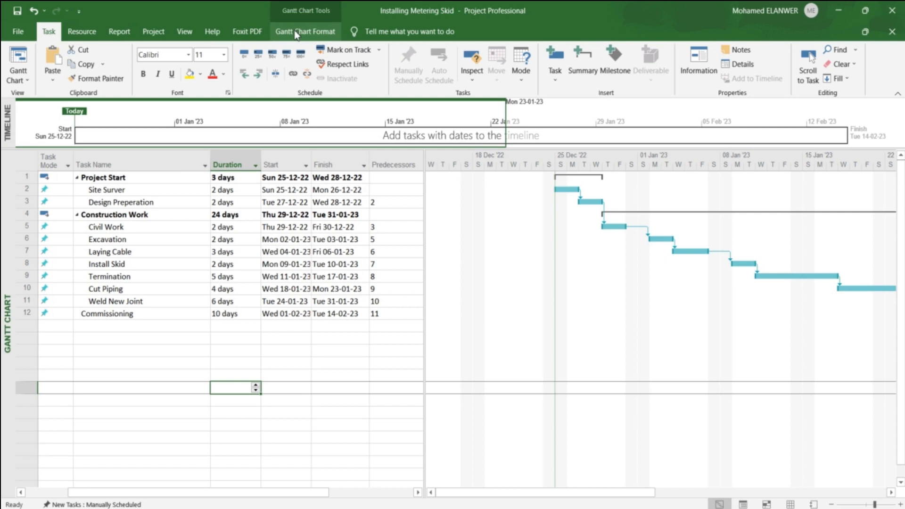
click(297, 34)
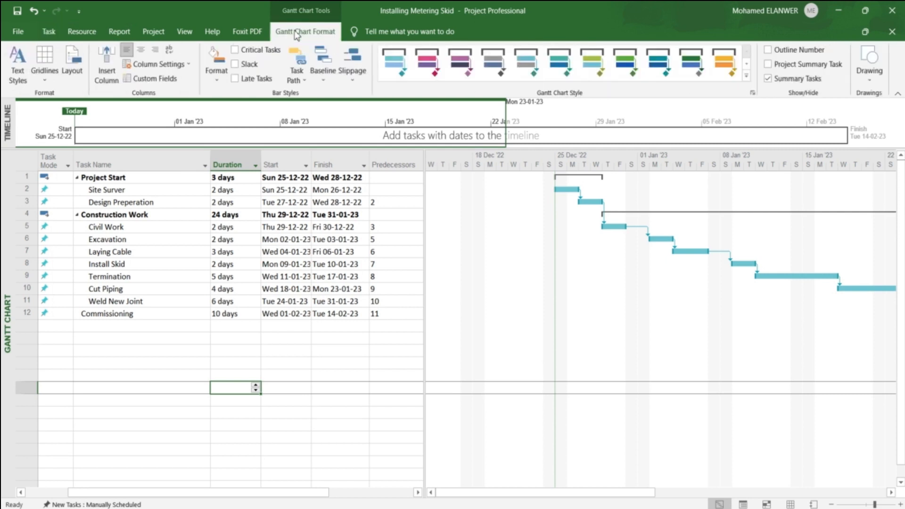
click(779, 83)
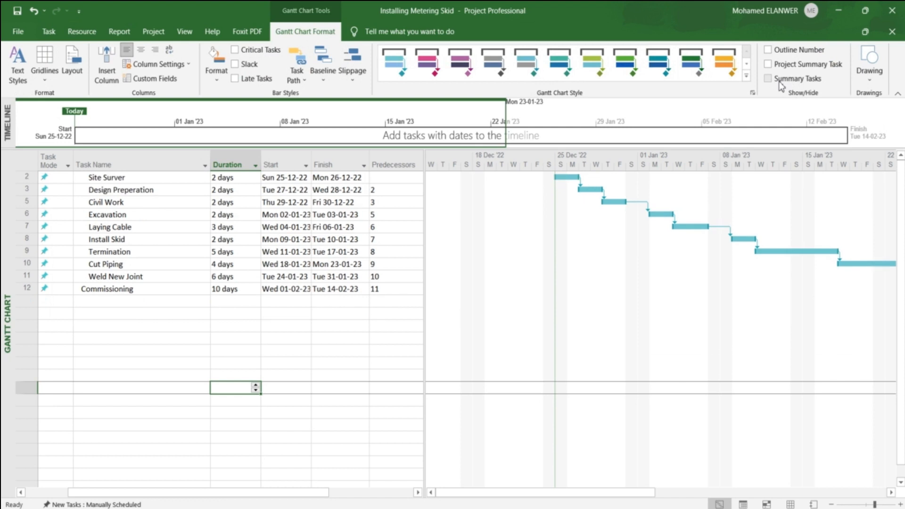
click(778, 83)
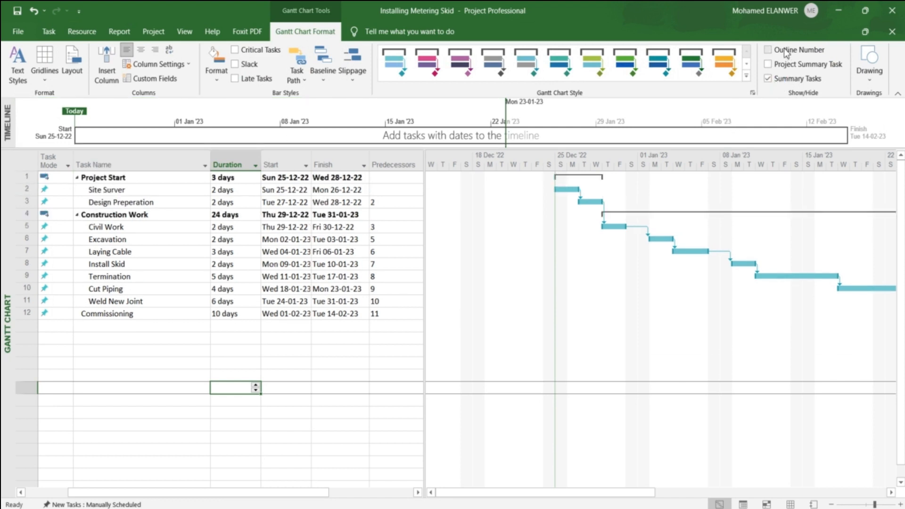
click(785, 68)
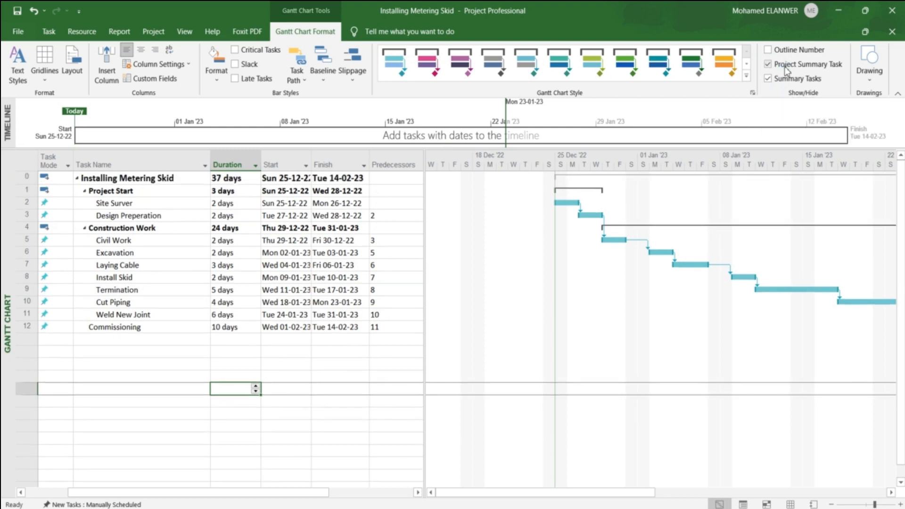
click(785, 70)
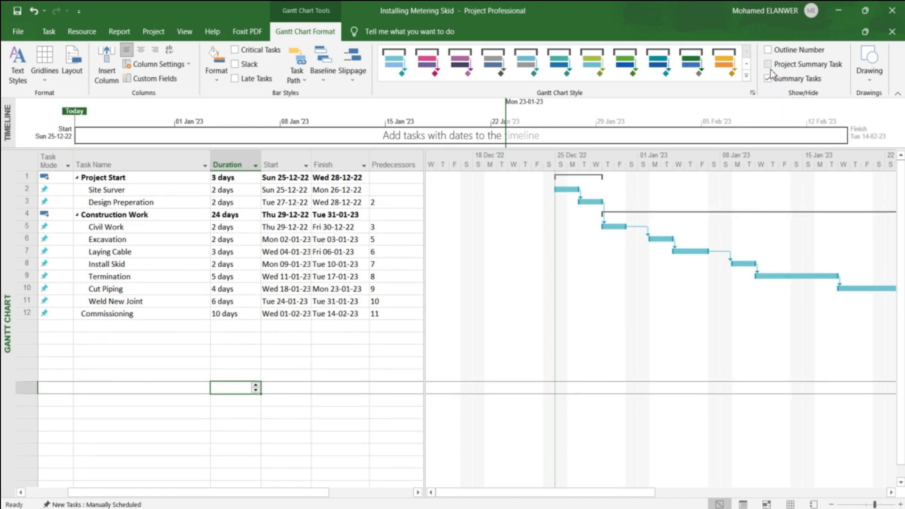
click(785, 68)
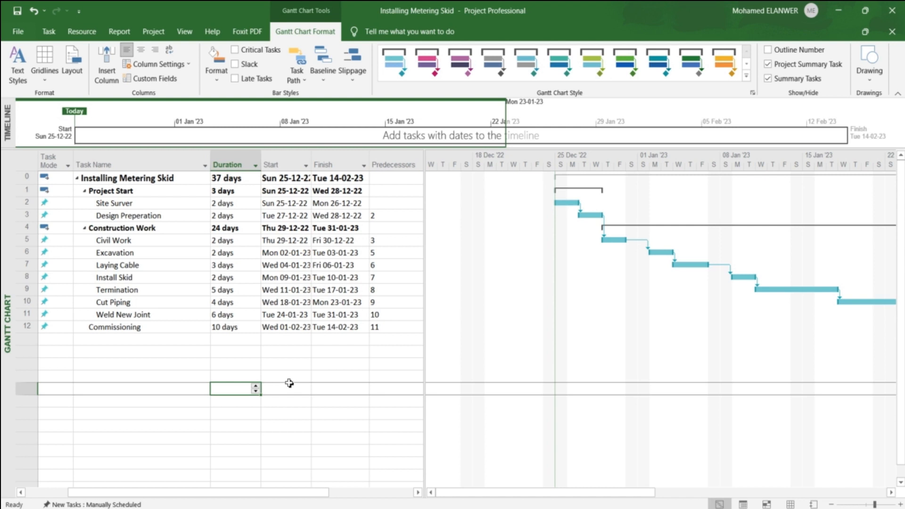
Step: Widen the task table to reveal the Resource Names column and insert a Budget Cost column before it
key(space)
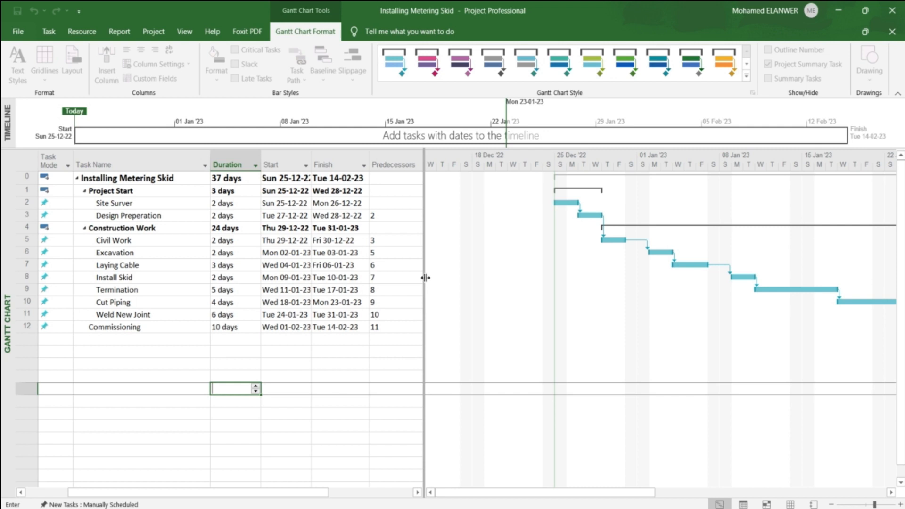
drag(425, 278, 674, 275)
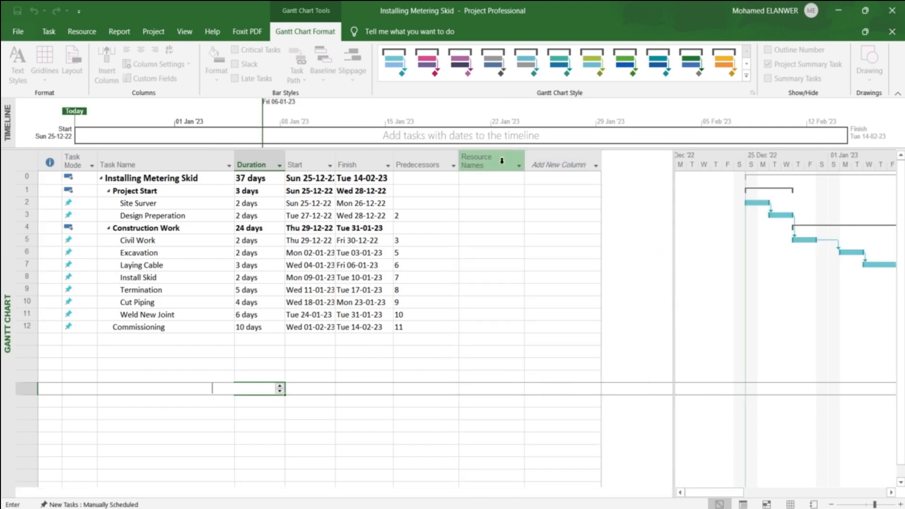
right_click(497, 160)
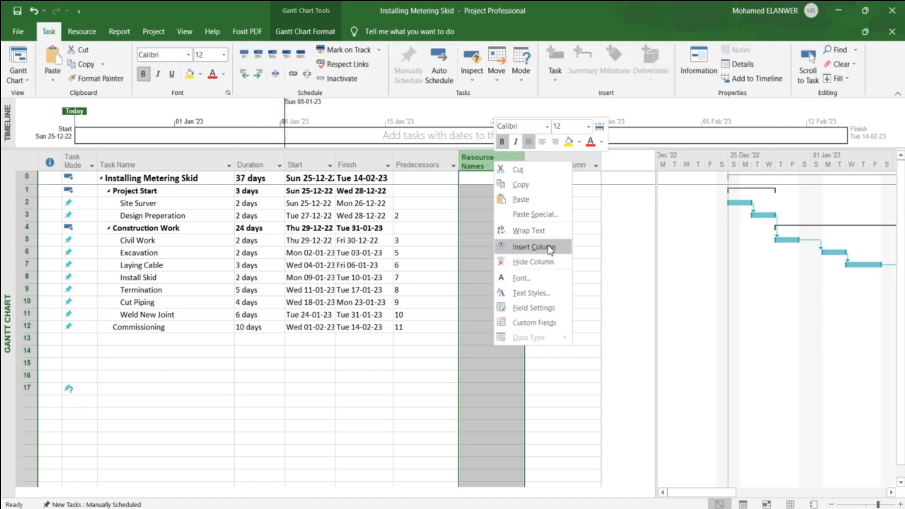
click(532, 247)
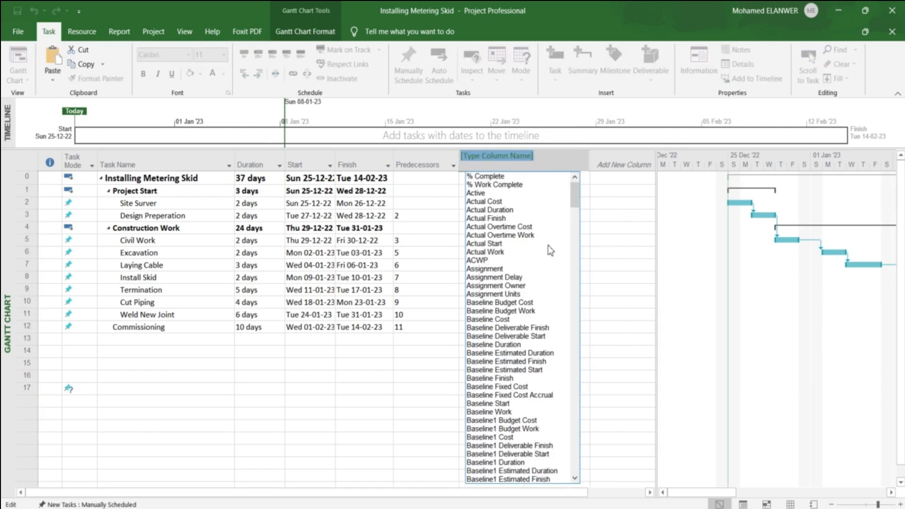
text(budget Cost)
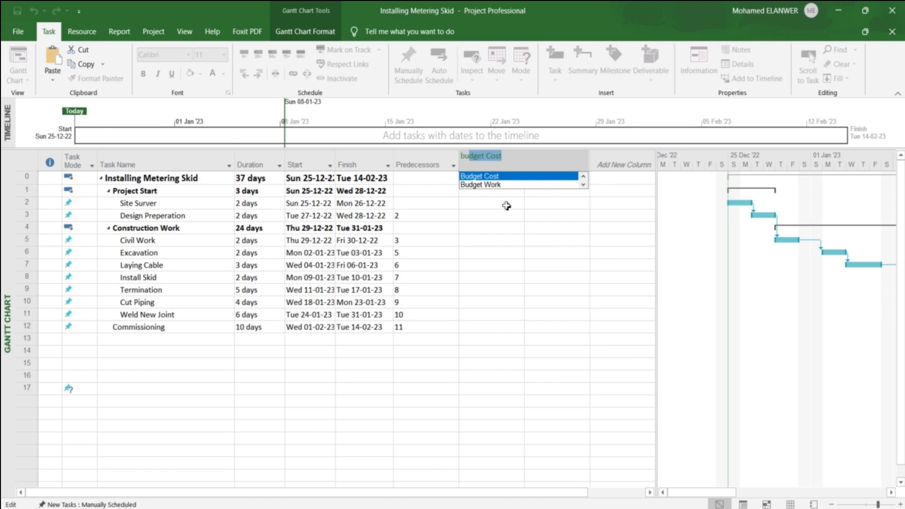
click(504, 178)
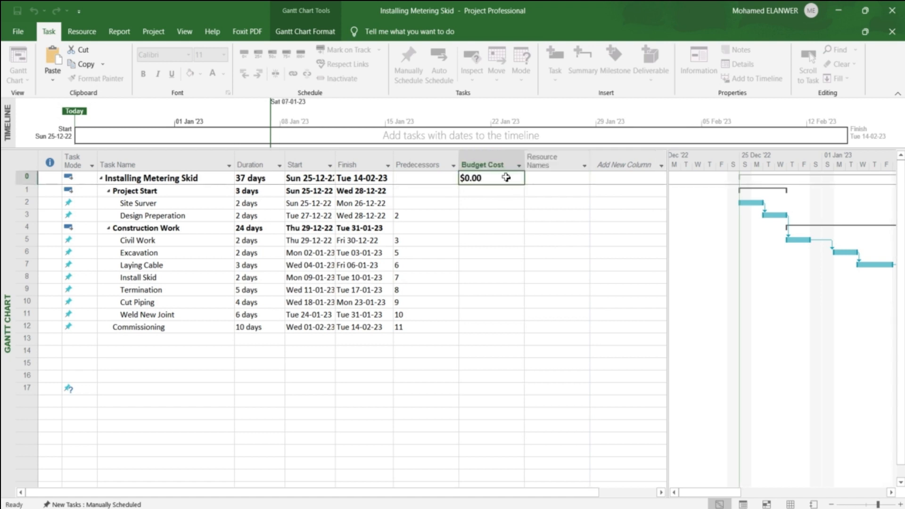
Step: Insert a Budget Work column between Budget Cost and Resource Names
right_click(546, 158)
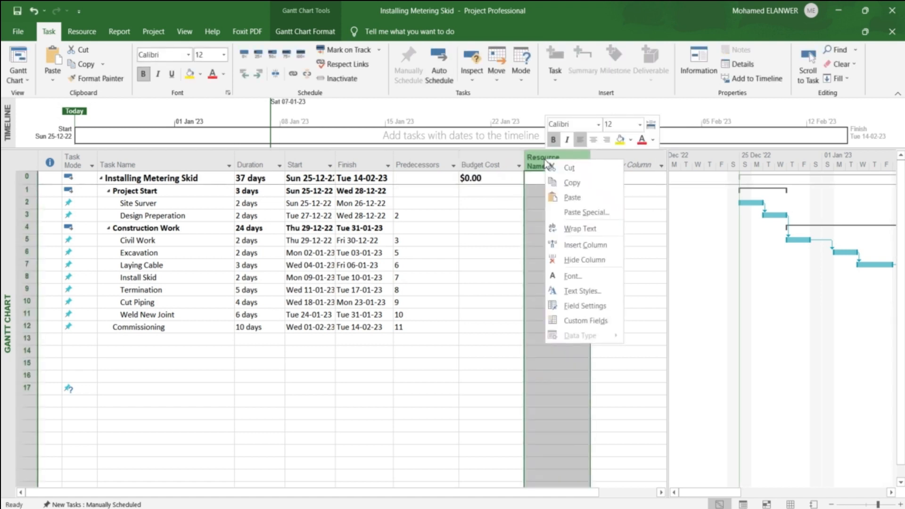
click(594, 245)
text(b)
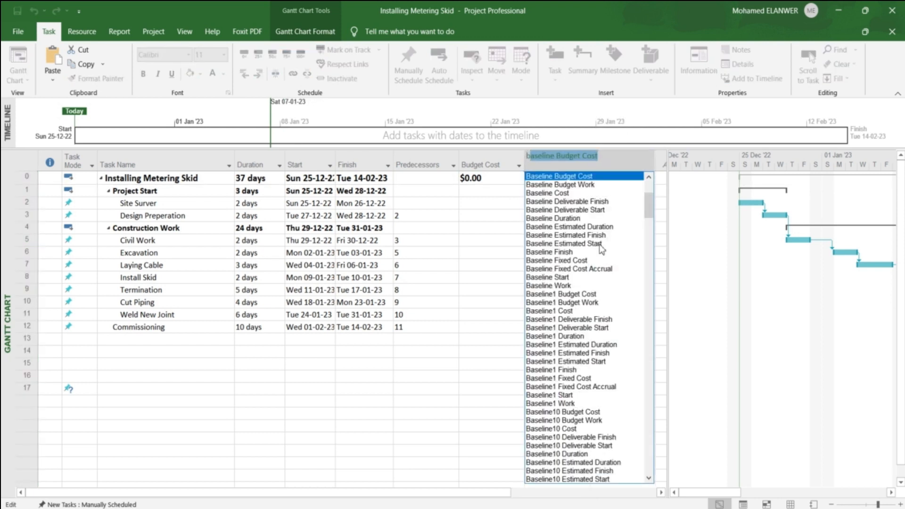
text(u)
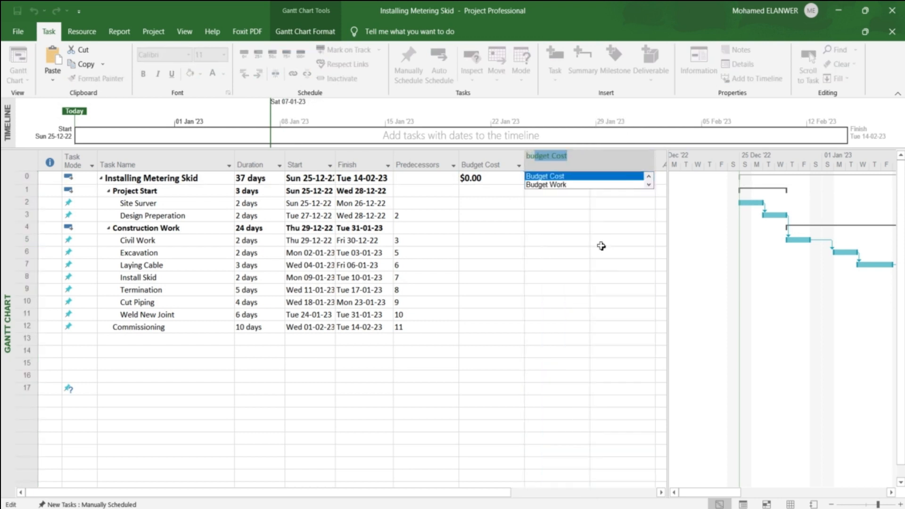
click(559, 185)
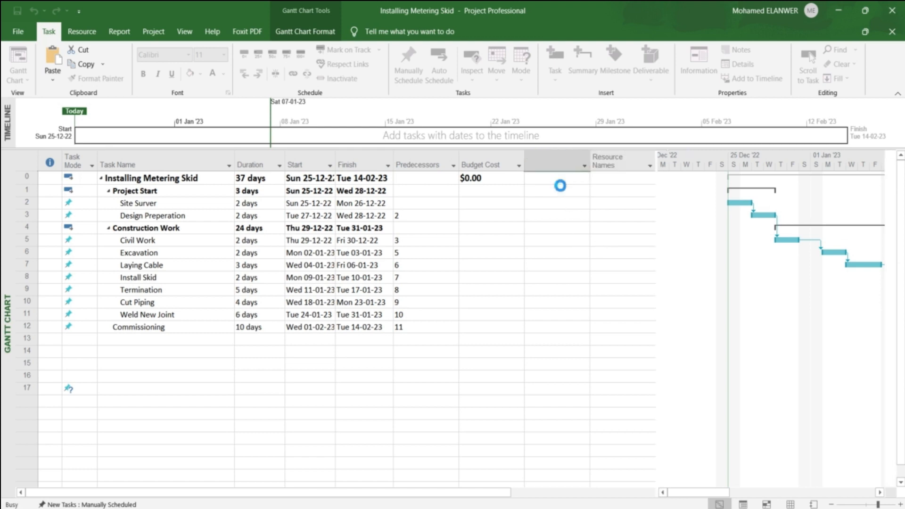
click(500, 160)
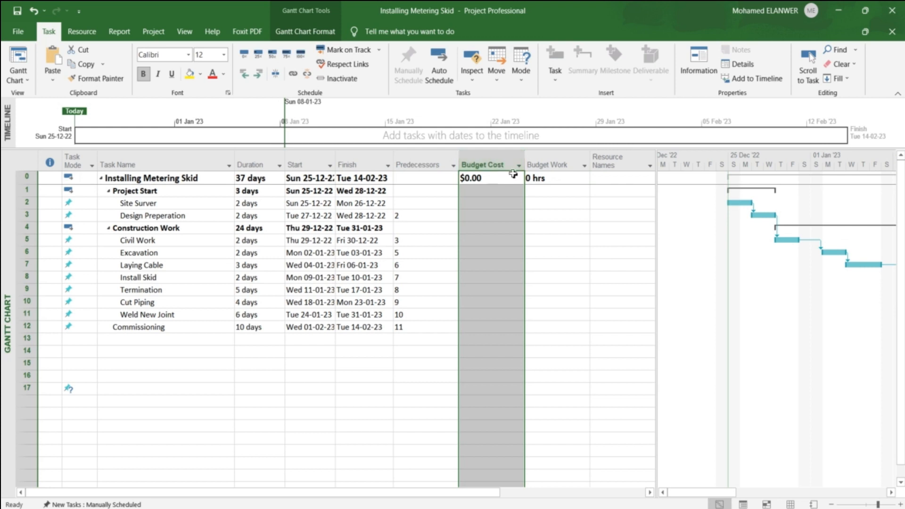
mouse_move(553, 153)
click(630, 314)
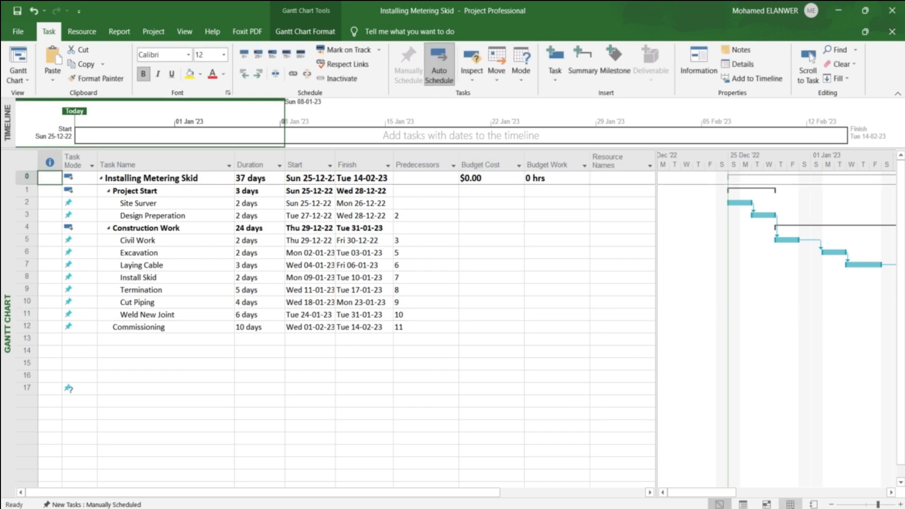
Step: List EXCAVATOR, Electric Tech, Mechanical Tech, Welder, Corrdination Resources and Supervision Resources as resource names in the Resource Sheet
click(790, 504)
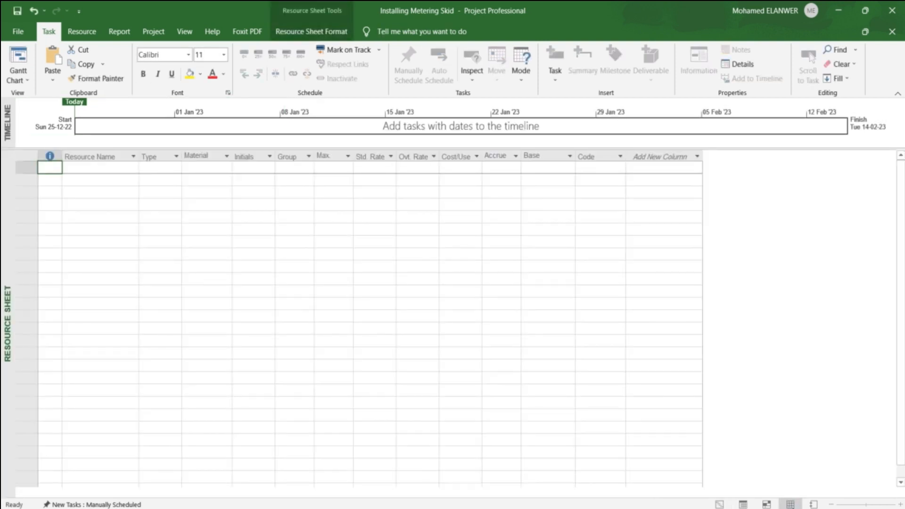
click(104, 168)
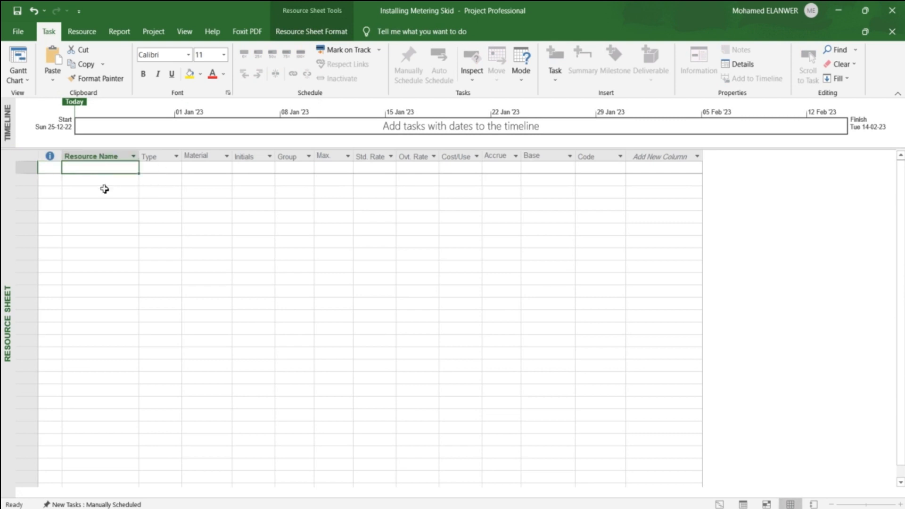
text(Ex)
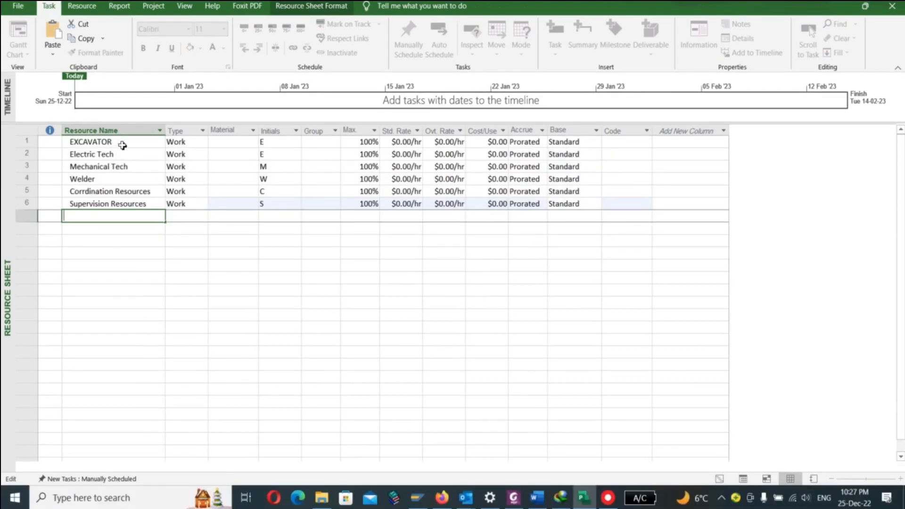
Step: Go through the resource names from Electric Tech to Supervision Resources and return to the Gantt Chart view
click(134, 156)
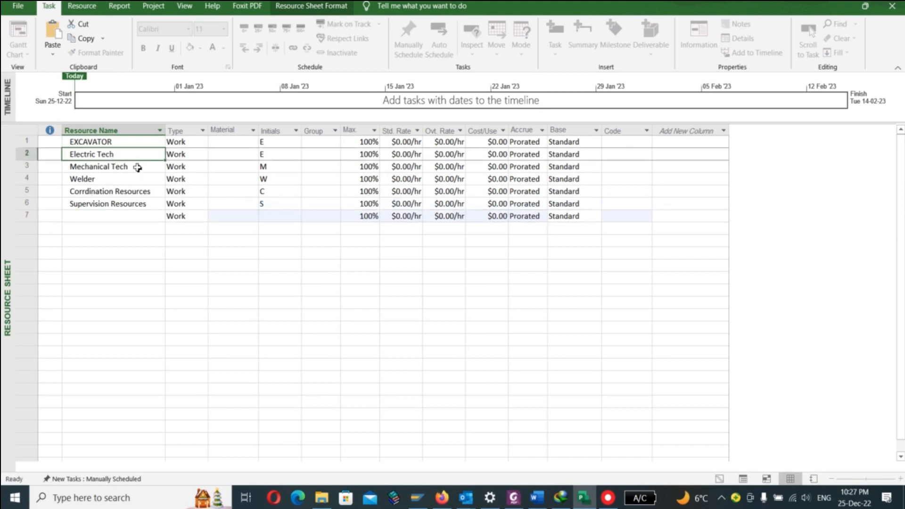
click(137, 167)
click(136, 179)
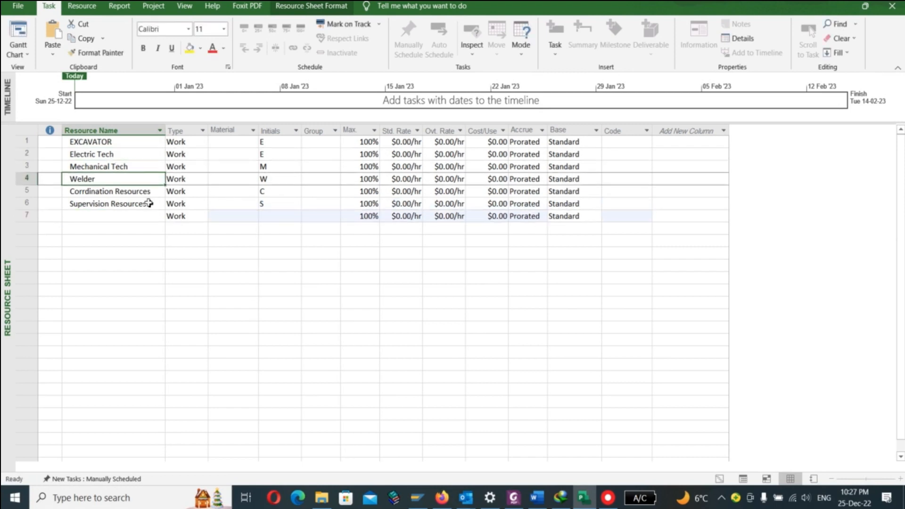
click(110, 193)
click(118, 205)
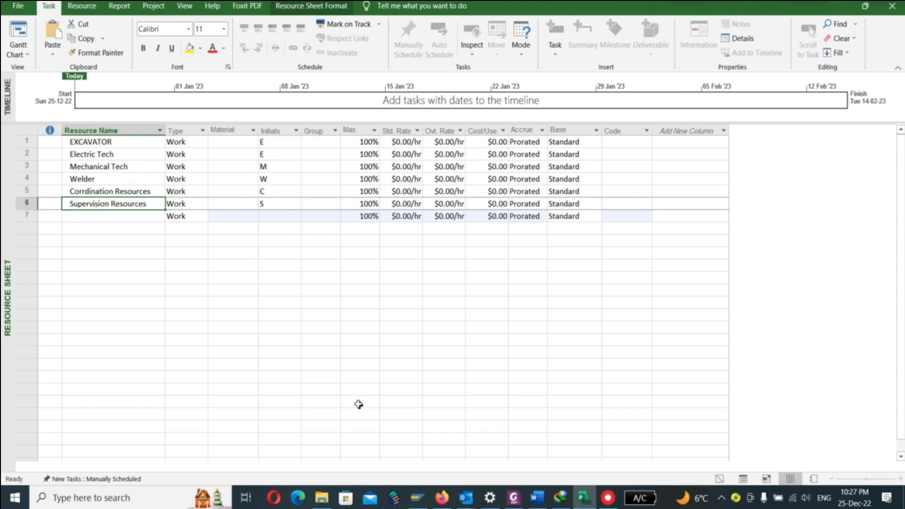
click(720, 479)
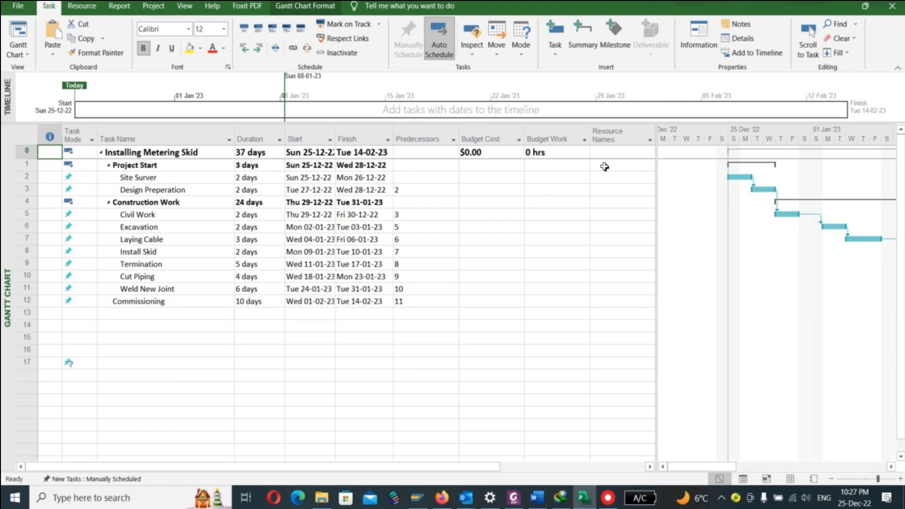
Step: Try to assign Corrdination Resources and Electric Tech to the Installing Metering Skid project summary task
click(620, 155)
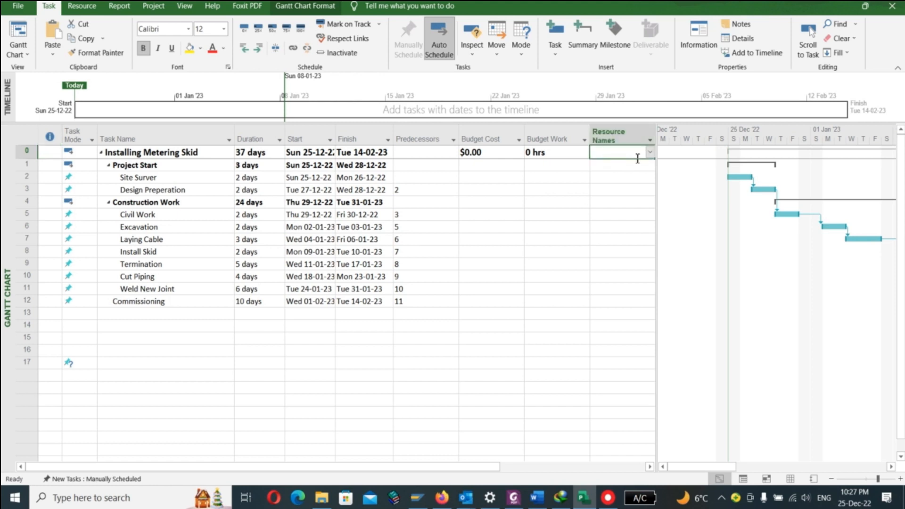
click(649, 152)
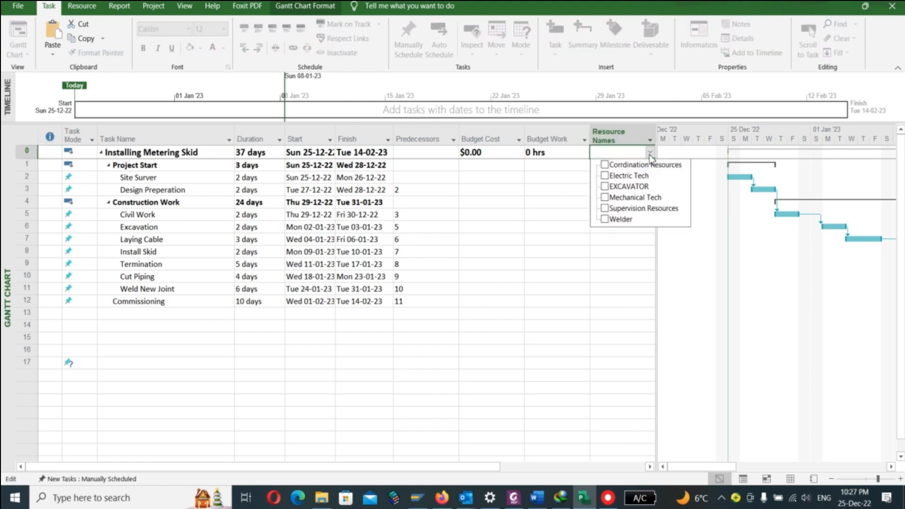
click(639, 176)
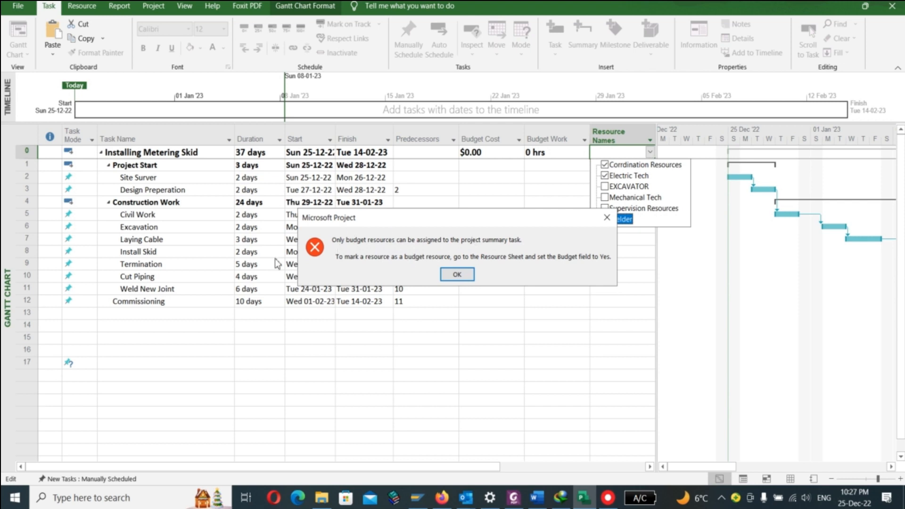
click(606, 218)
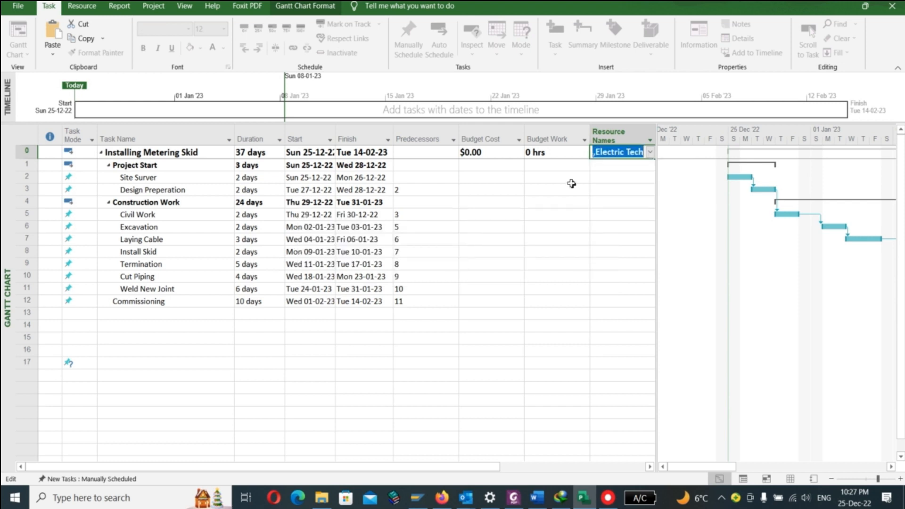
key(BackSpace)
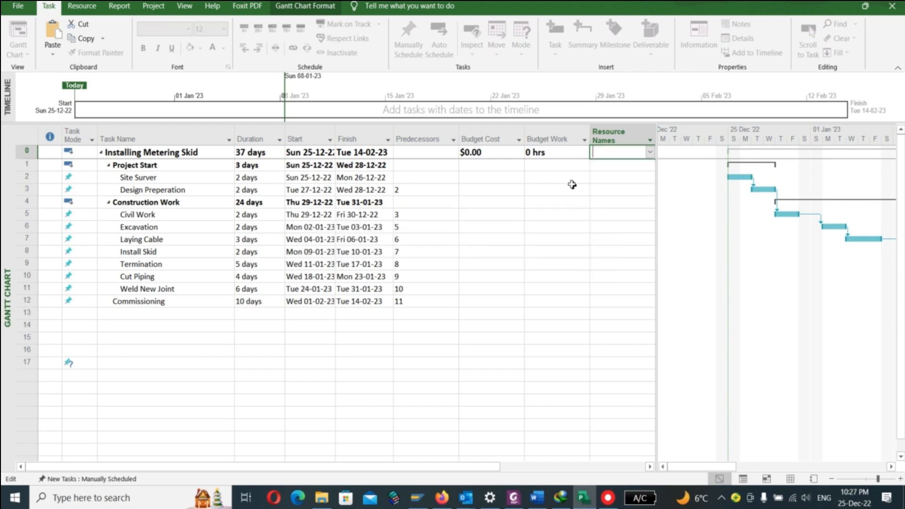
click(631, 167)
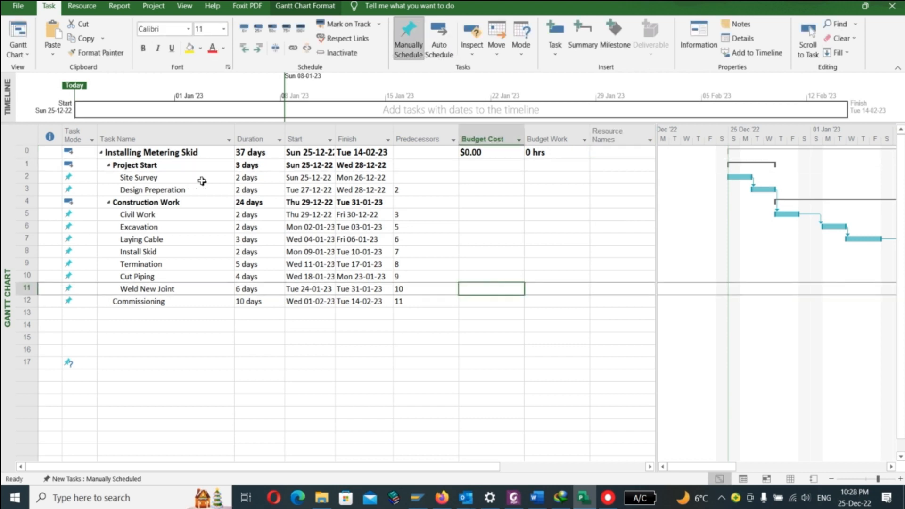
Step: Assign Corrdination Resources and Electric Tech to the Site Survey task in the Resource Names column
click(613, 176)
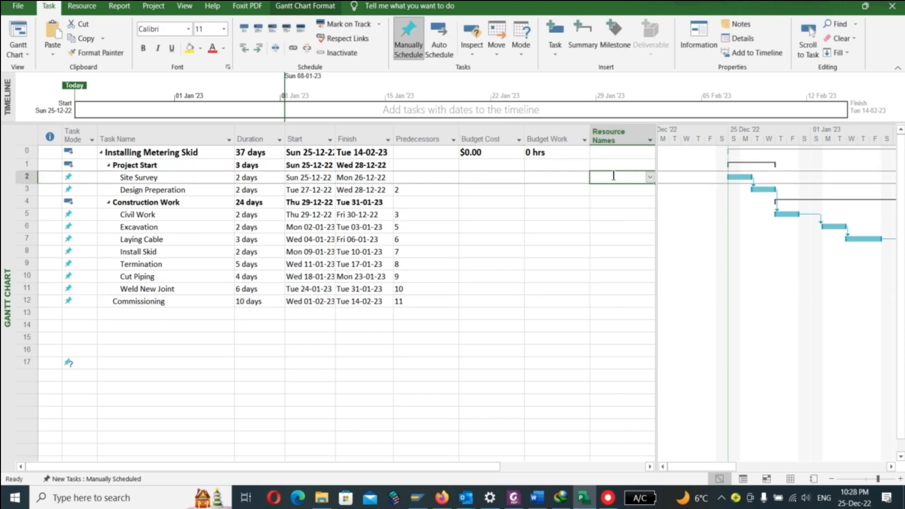
click(650, 178)
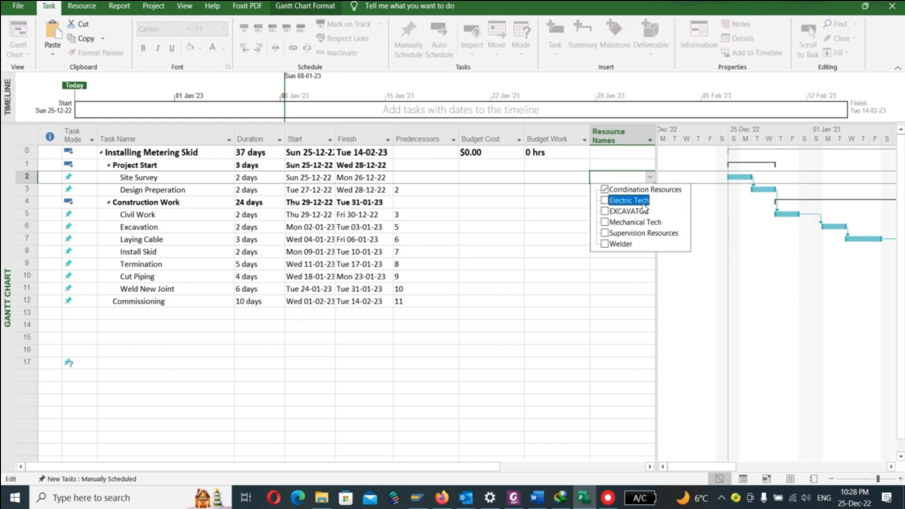
click(603, 306)
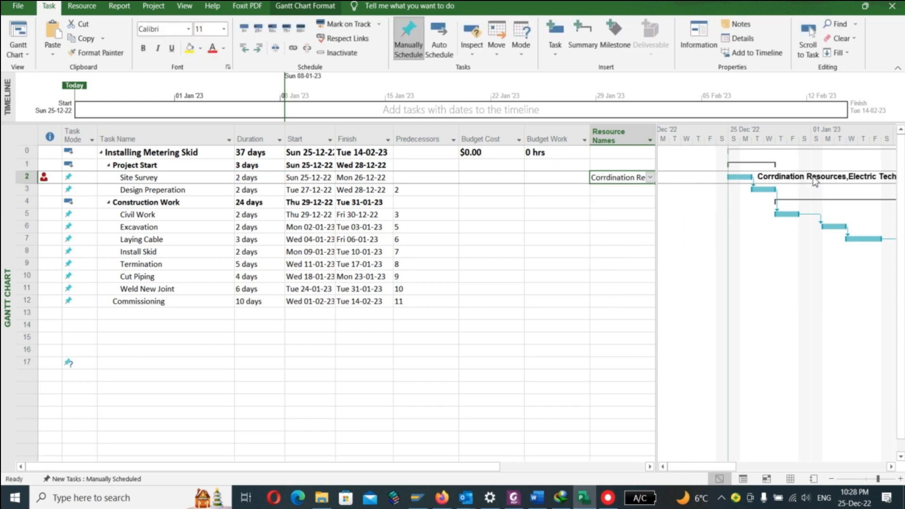
Step: Remove Corrdination Resources and Electric Tech from the Site Survey task
click(651, 177)
click(610, 190)
click(606, 200)
click(562, 232)
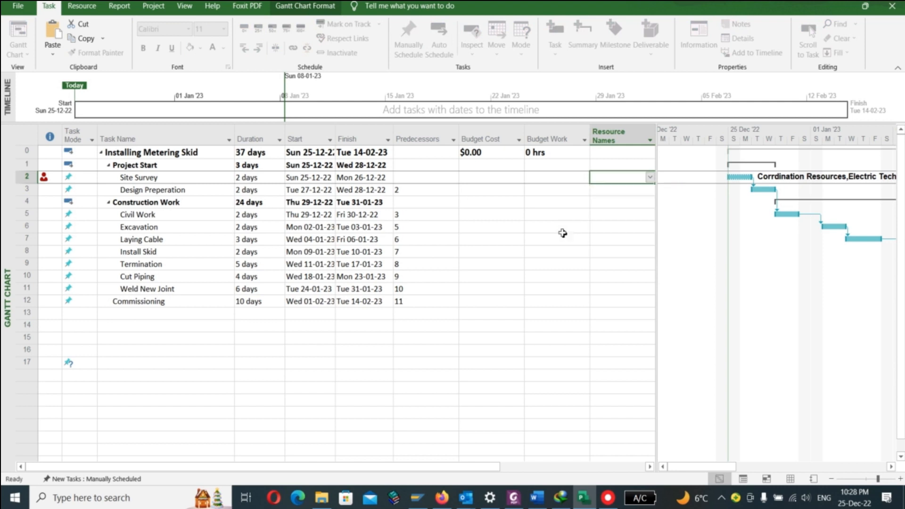
Step: Try to assign only Electric Tech to the Installing Metering Skid project summary task
click(627, 156)
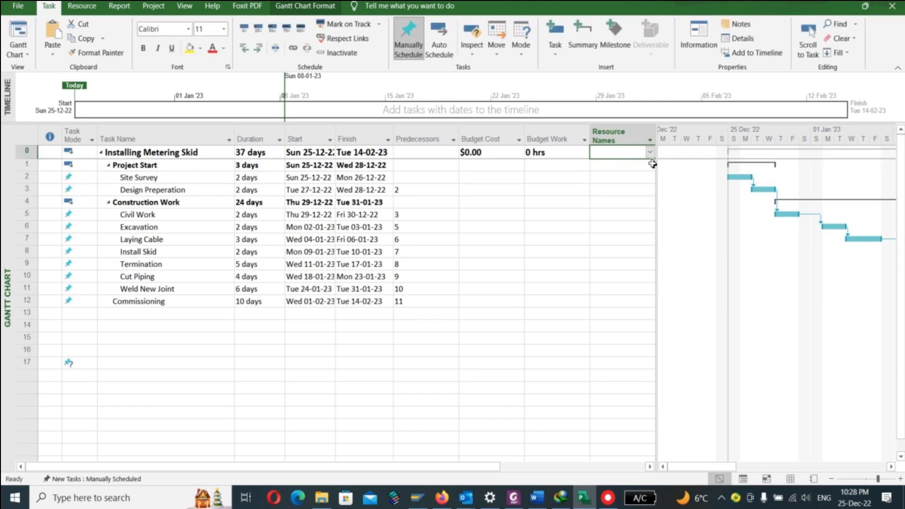
click(650, 152)
click(641, 176)
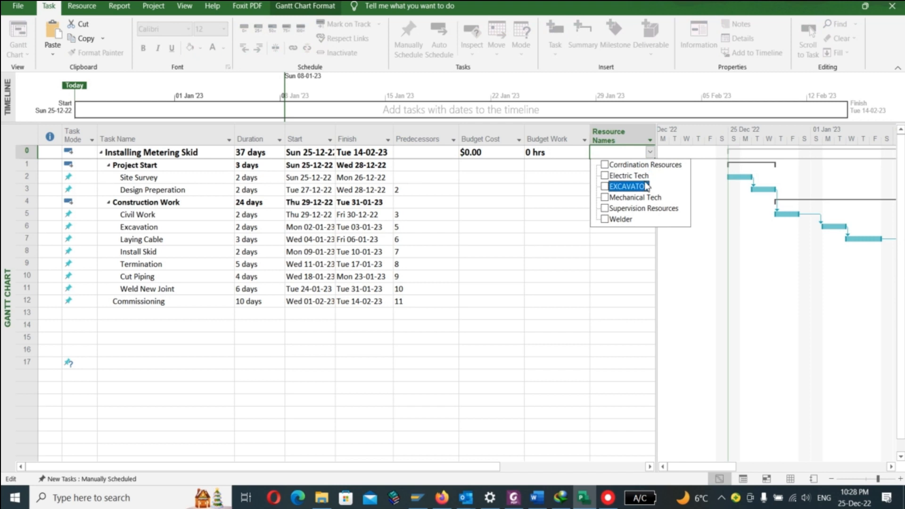
click(601, 247)
click(460, 276)
click(533, 292)
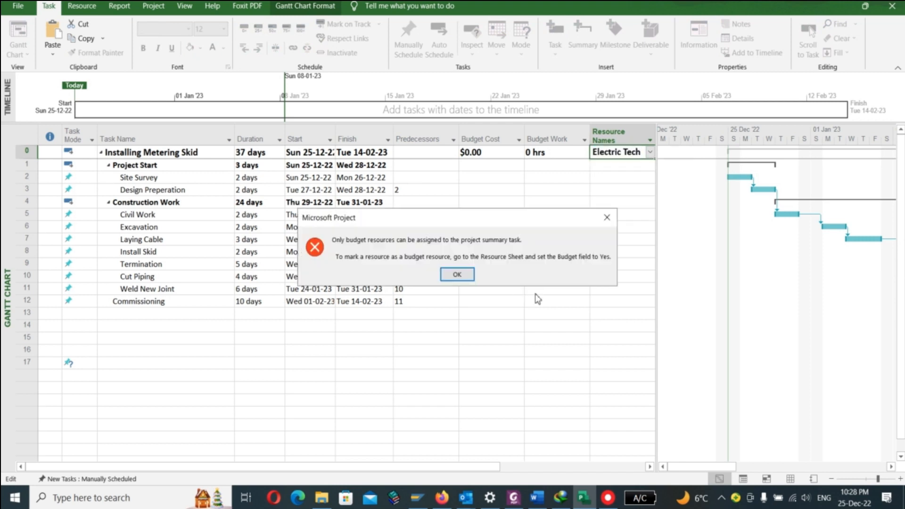
key(Escape)
key(Escape)
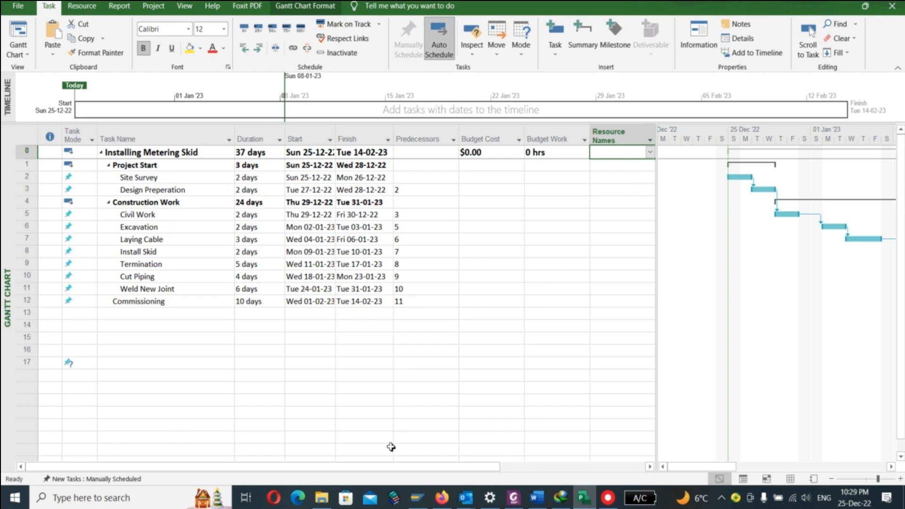
Step: Delete the unnamed resource below Supervision Resources in the Resource Sheet
click(790, 479)
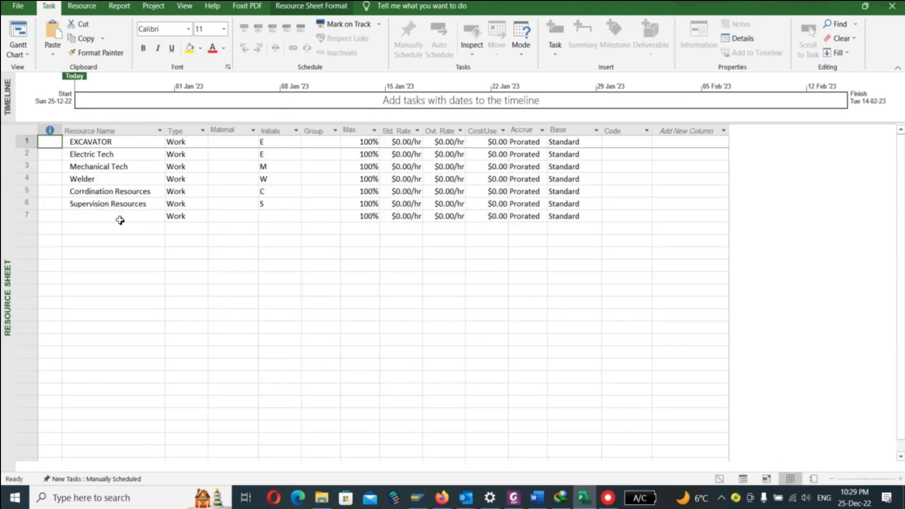
click(26, 216)
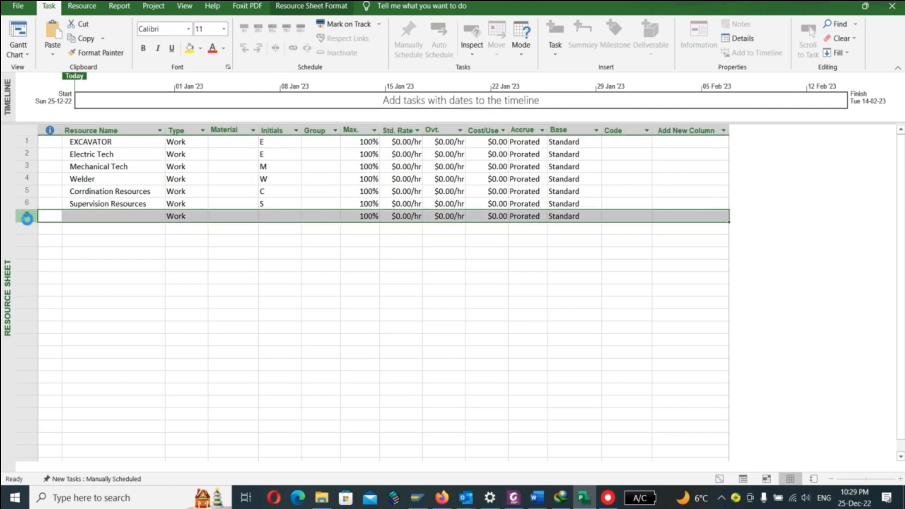
key(Delete)
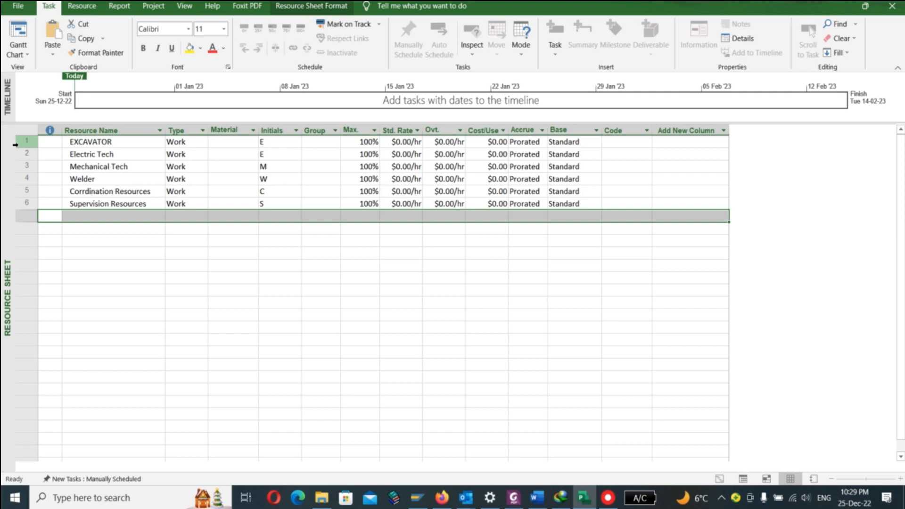
Step: Set the resource type of EXCAVATOR and Electric Tech to Cost
drag(15, 144, 24, 203)
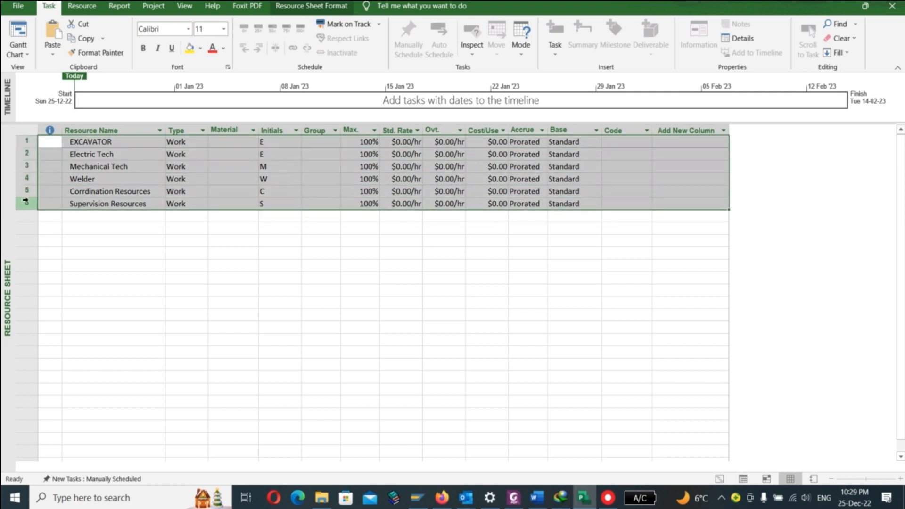
click(148, 144)
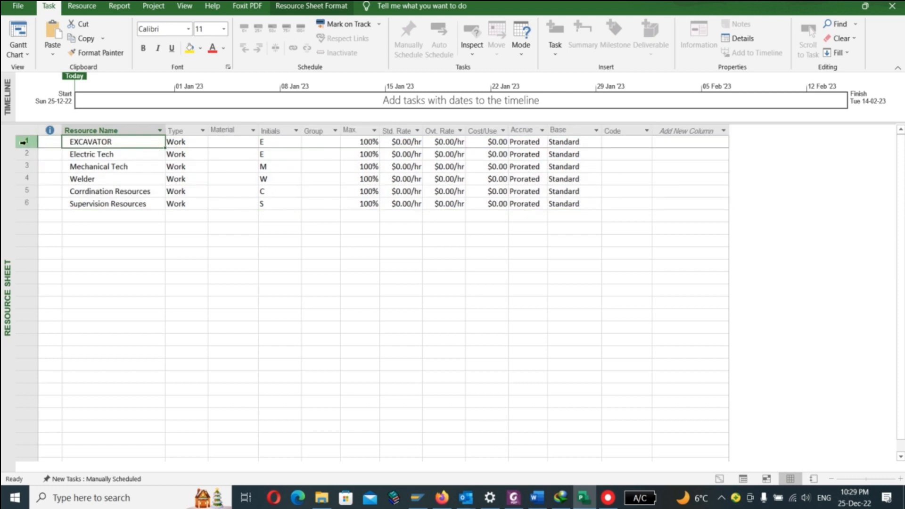
click(200, 141)
click(203, 143)
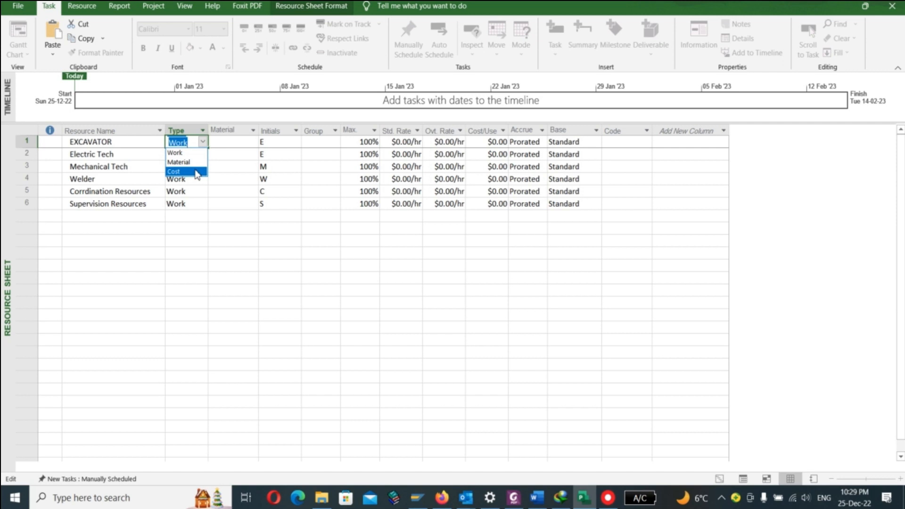
click(196, 172)
click(204, 153)
click(202, 154)
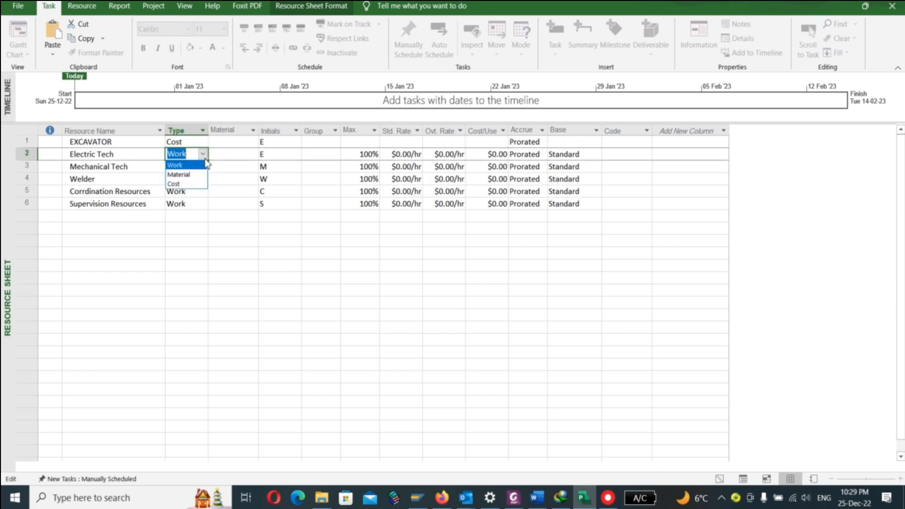
click(193, 184)
Step: Set the resource type of Mechanical Tech and Welder to Cost
click(198, 168)
click(202, 166)
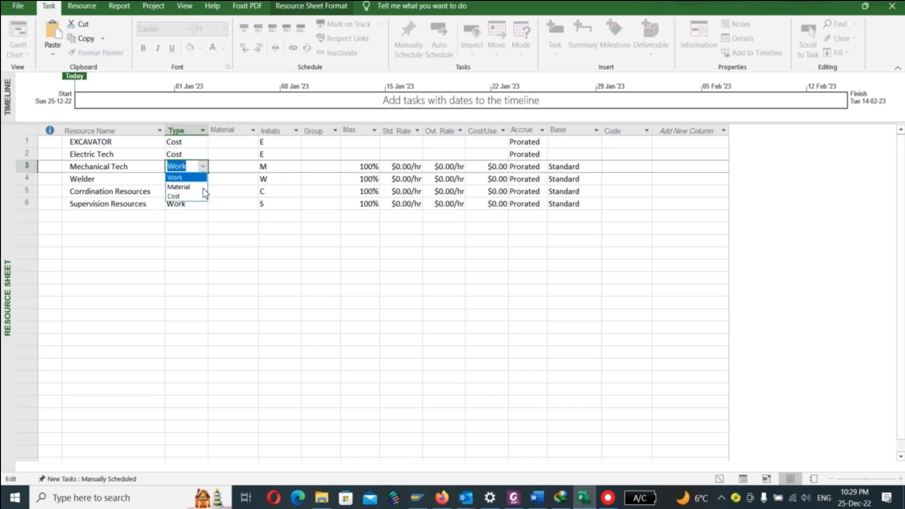
click(198, 196)
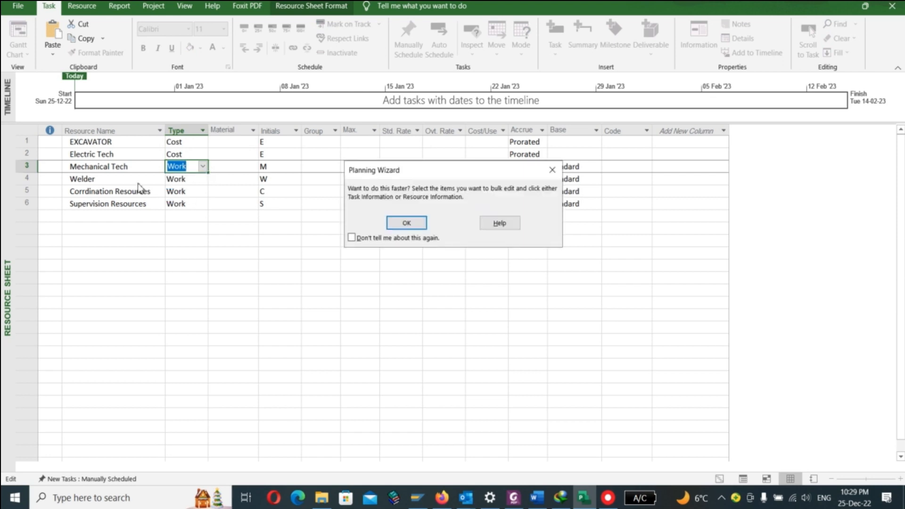
click(404, 223)
click(198, 180)
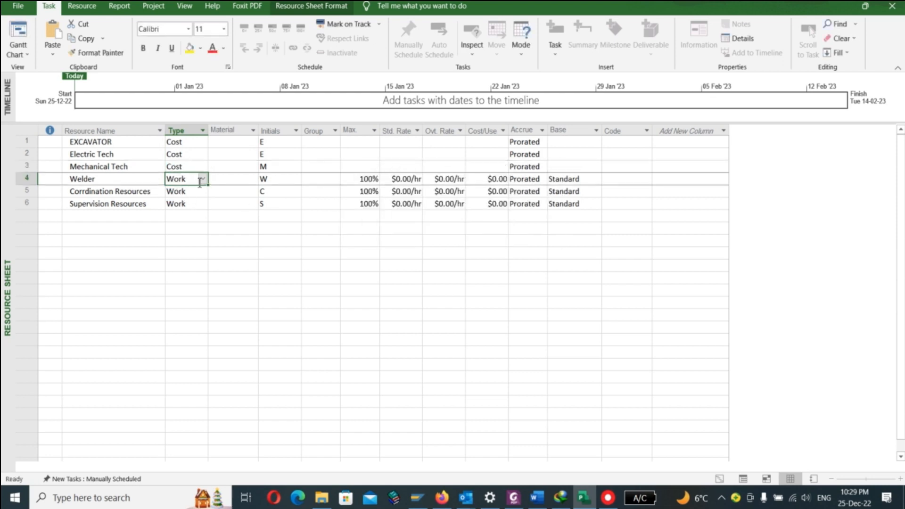
click(201, 180)
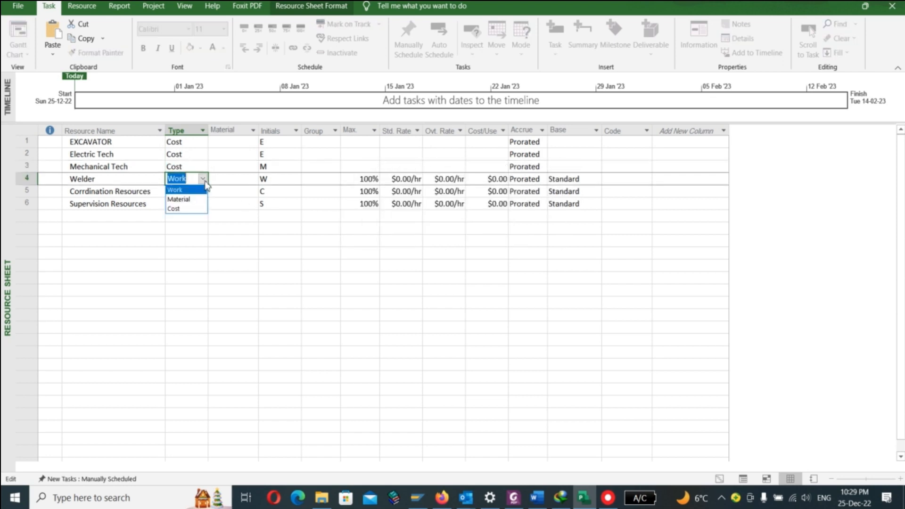
click(196, 208)
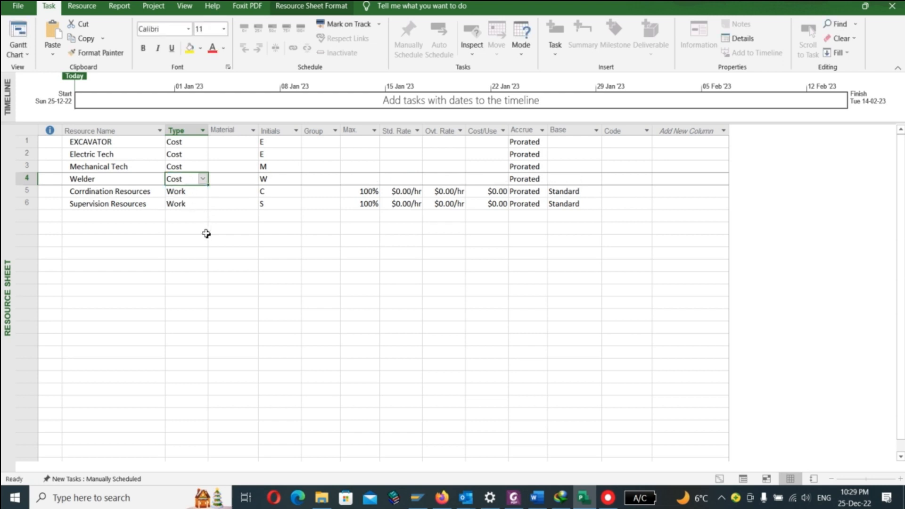
Step: Mark EXCAVATOR as a budget resource in its resource information
click(191, 143)
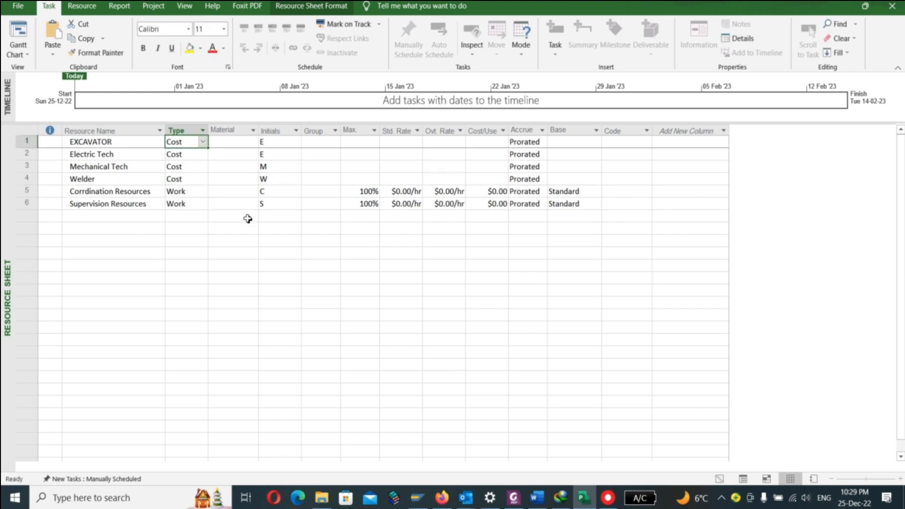
click(21, 141)
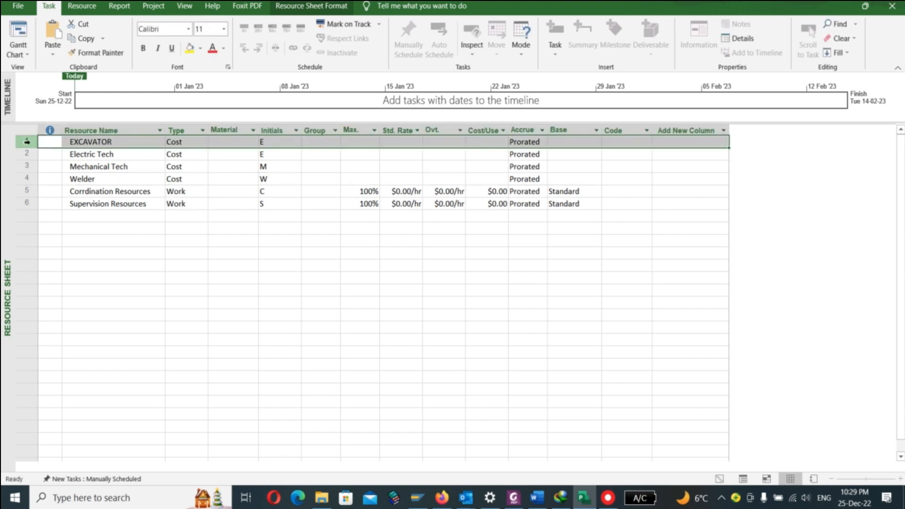
right_click(104, 145)
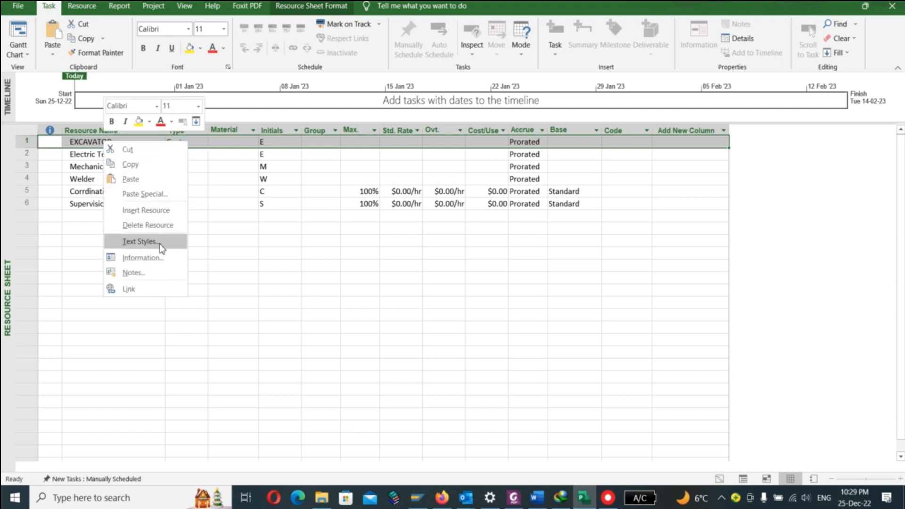
click(157, 257)
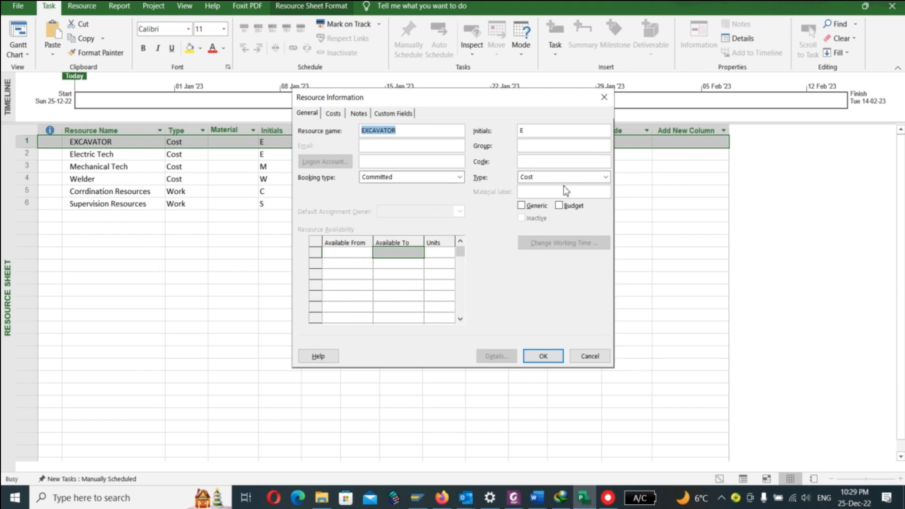
click(563, 207)
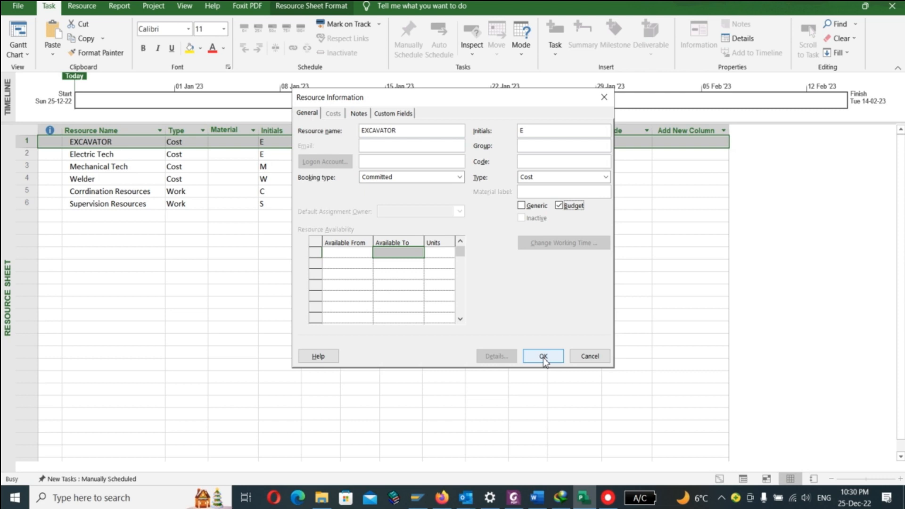
click(543, 356)
Step: Mark Electric Tech as a budget resource in its resource information
click(31, 155)
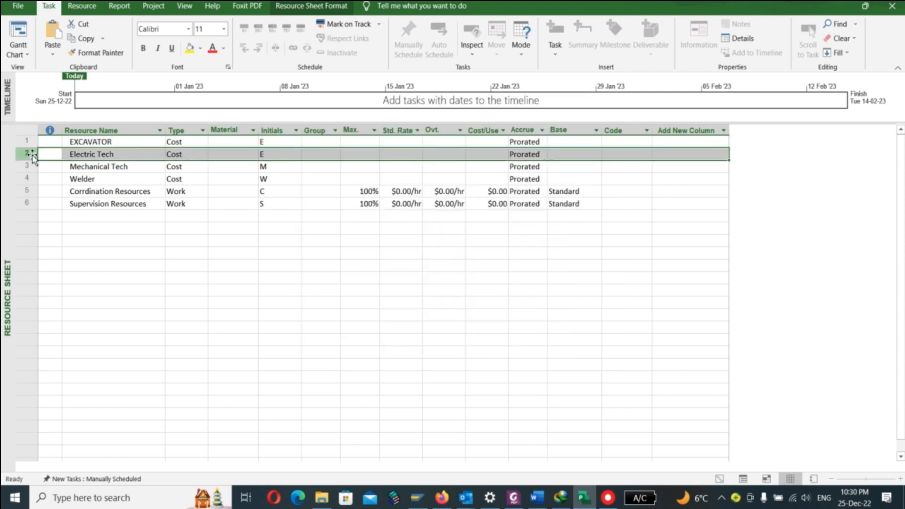
right_click(32, 156)
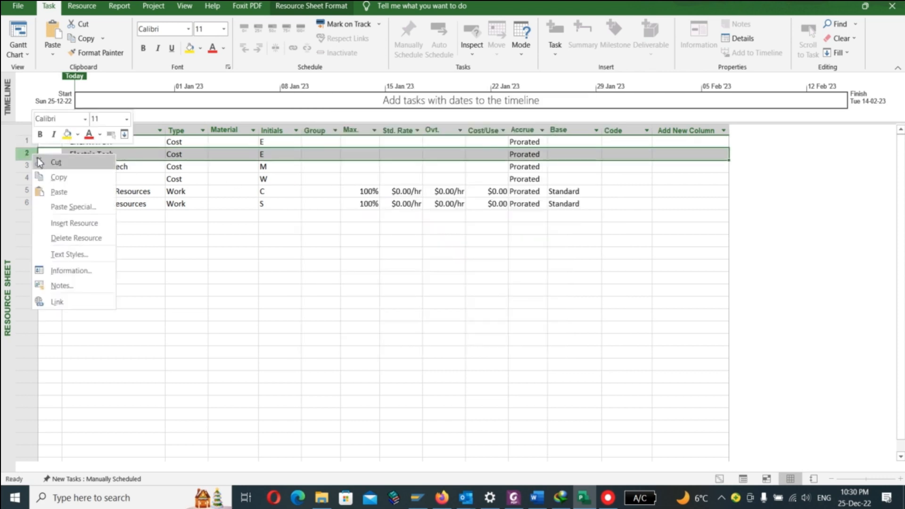
click(96, 272)
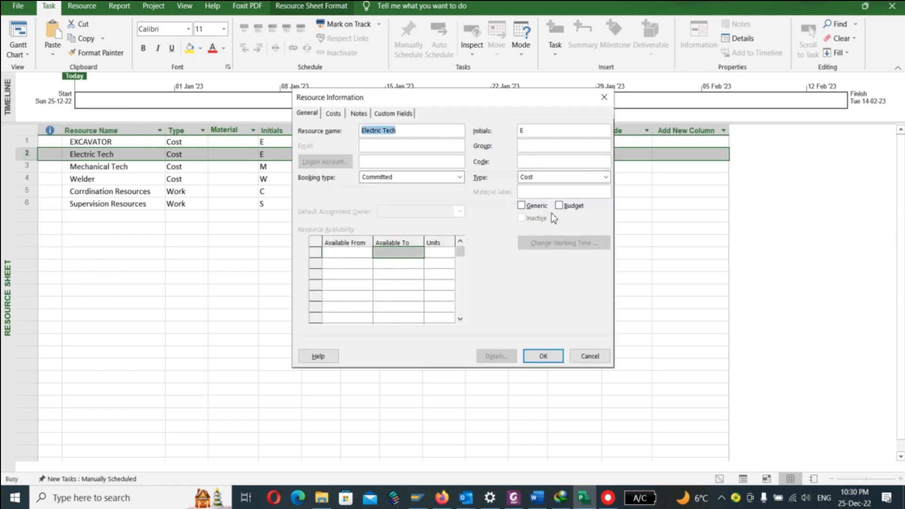
click(559, 205)
click(543, 357)
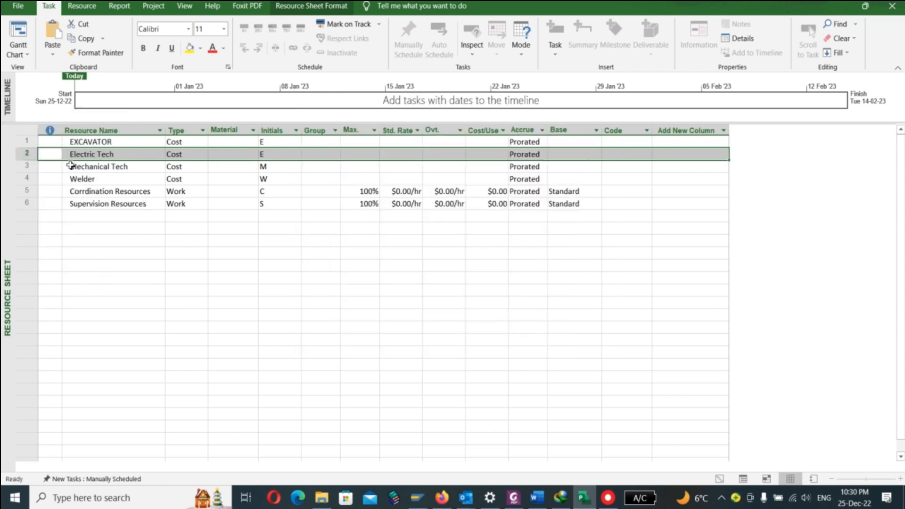
Step: Mark Mechanical Tech as a budget resource in its resource information
click(26, 166)
right_click(27, 168)
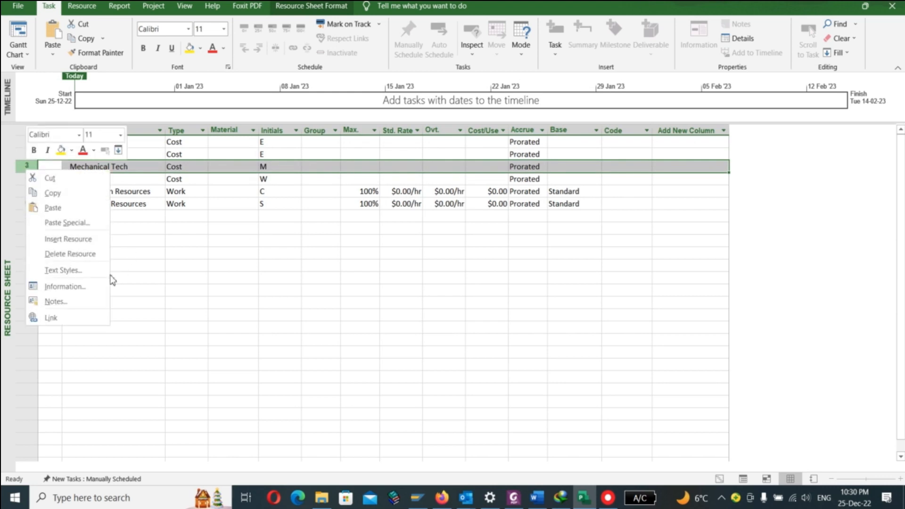
click(91, 286)
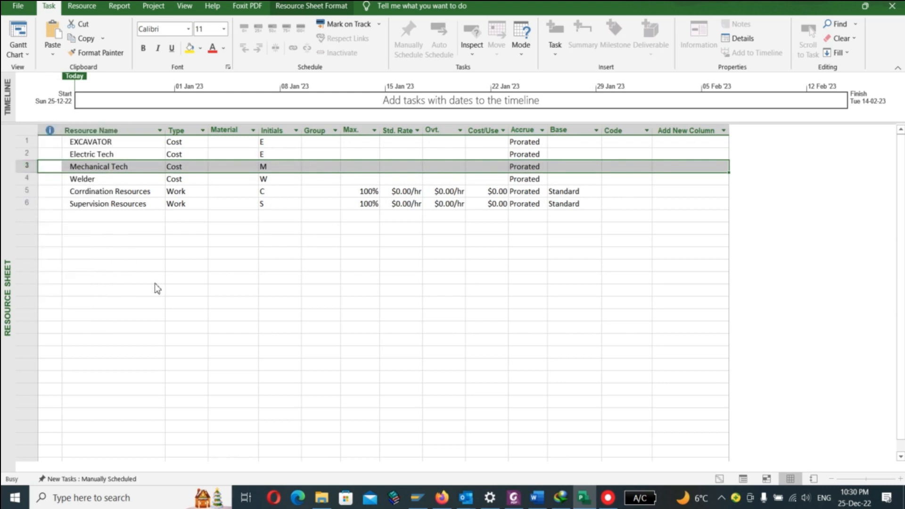
click(559, 205)
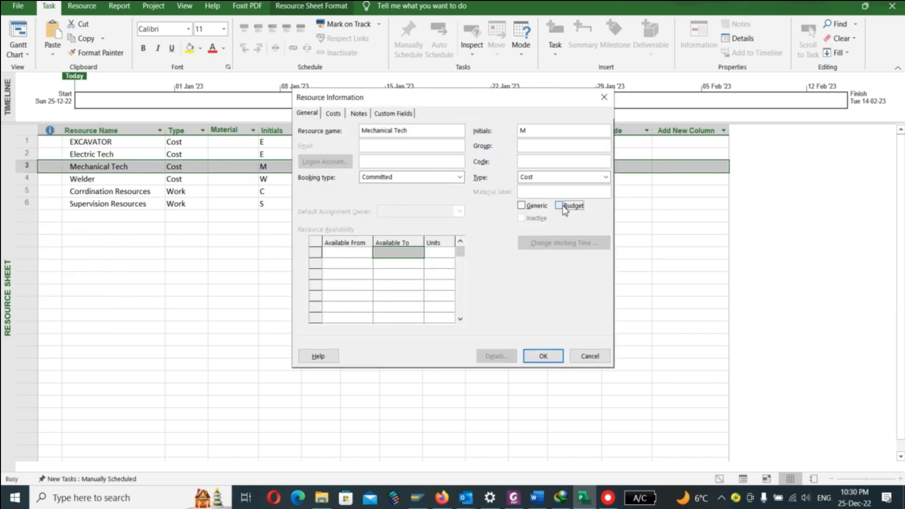
click(544, 356)
click(35, 179)
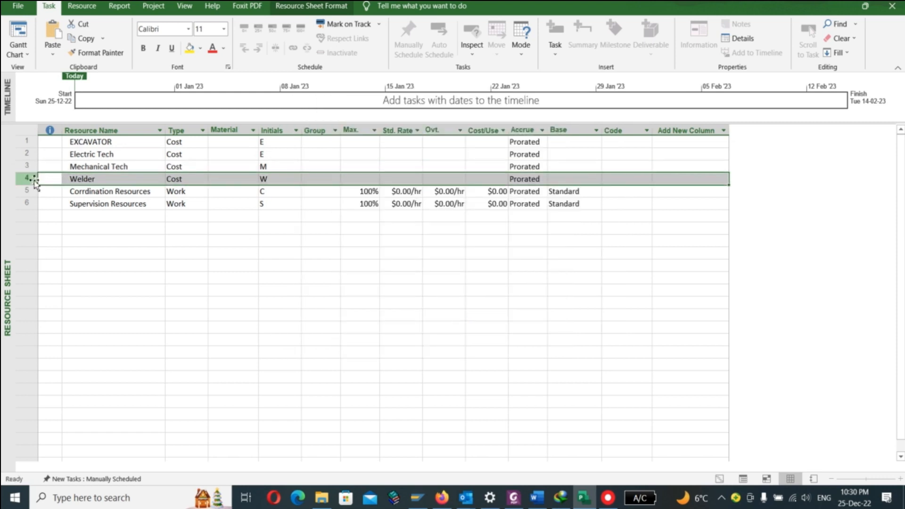
right_click(35, 179)
click(104, 248)
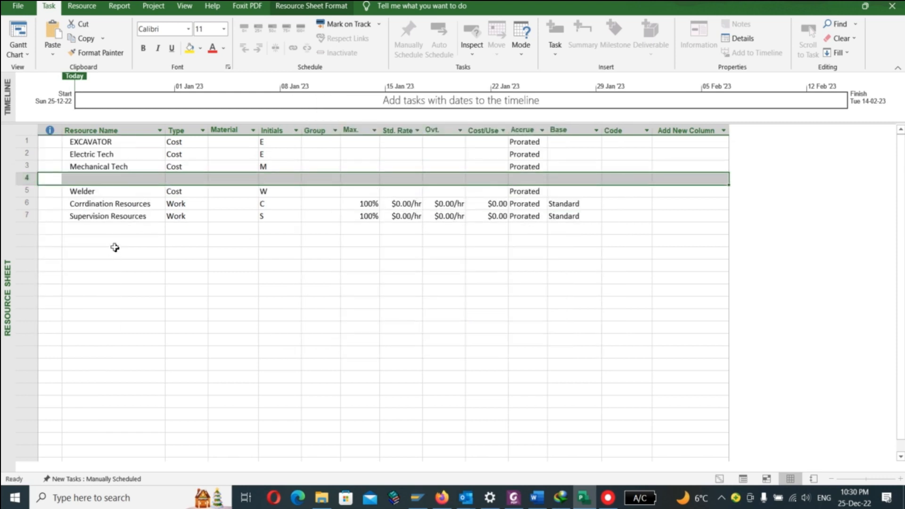
key(ctrl+z)
Step: Mark Welder as a budget resource in its resource information
right_click(35, 179)
click(86, 297)
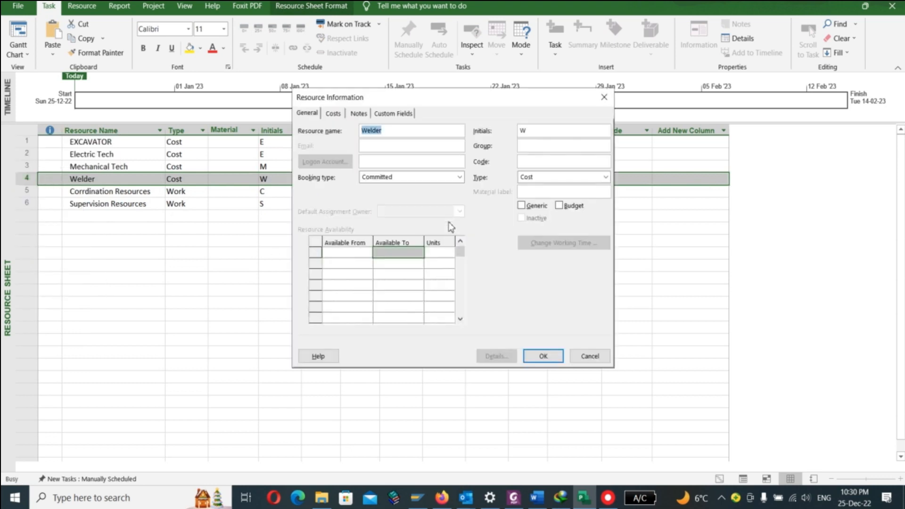
click(551, 354)
click(367, 327)
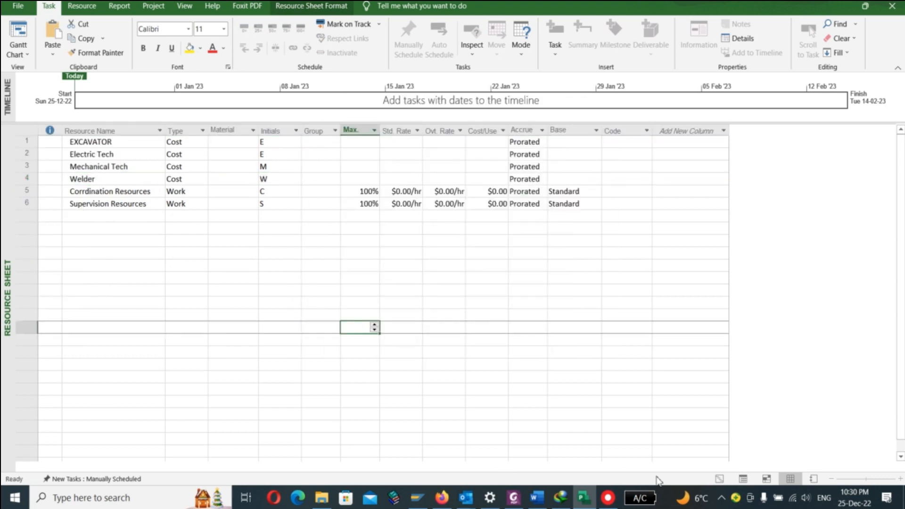
Step: Try to assign Corrdination Resources to the Installing Metering Skid summary task in the Gantt Chart view
click(719, 479)
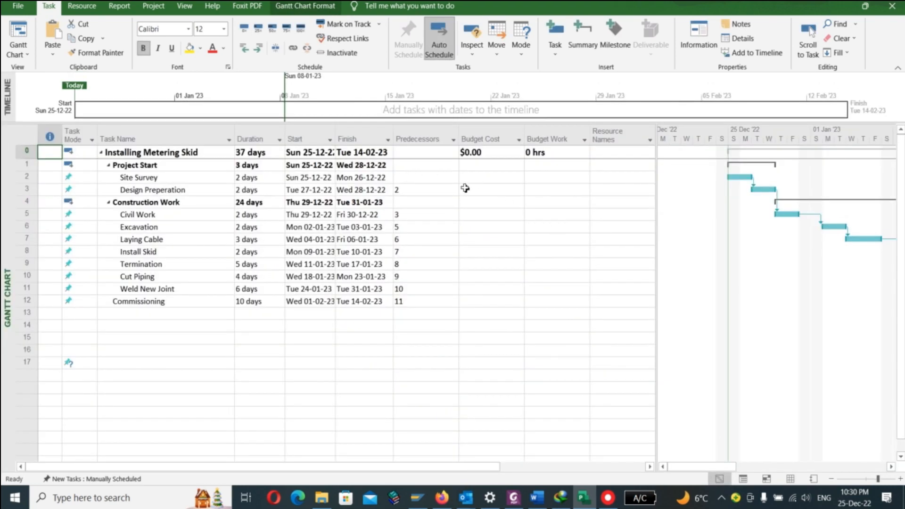
click(649, 156)
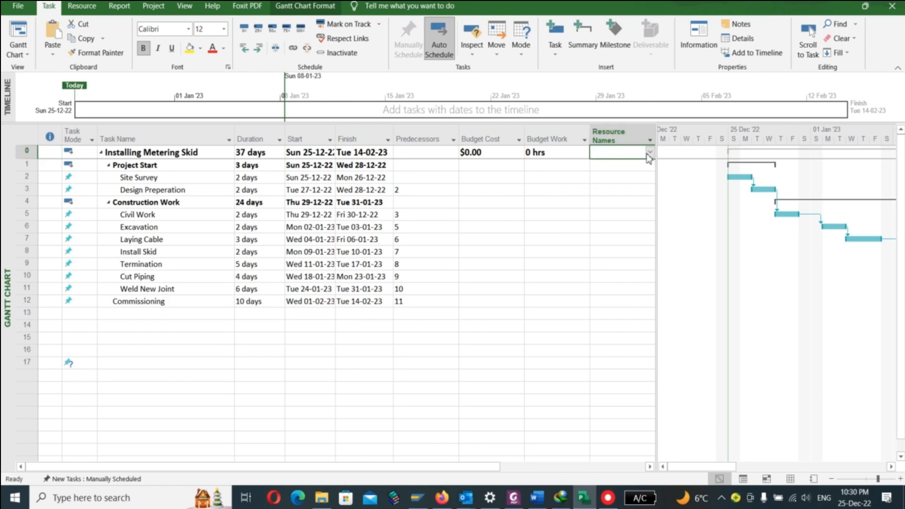
click(648, 152)
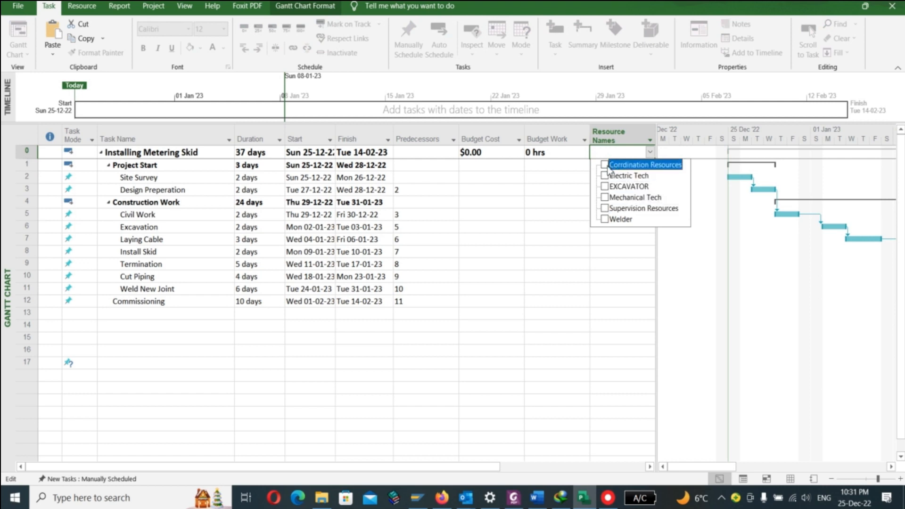
click(543, 223)
click(457, 274)
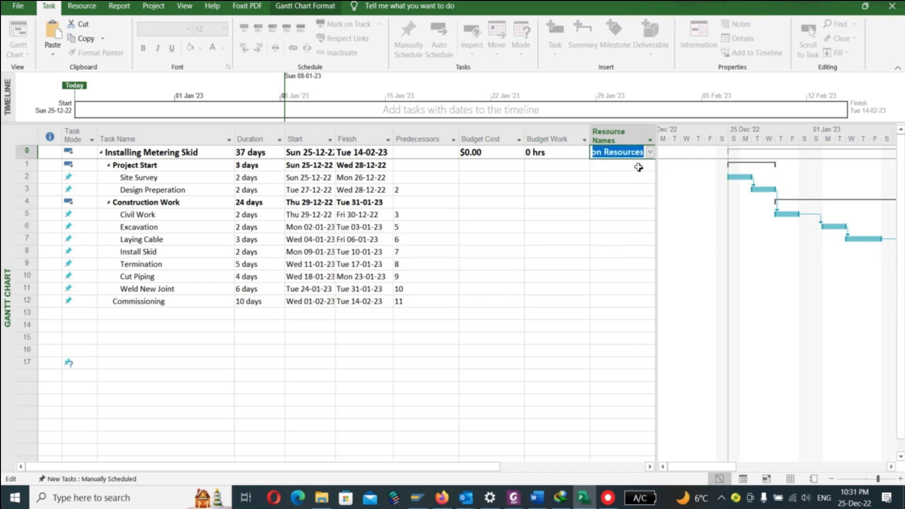
Step: Assign Electric Tech to the Installing Metering Skid summary task as a trial and remove the assignment again
click(651, 151)
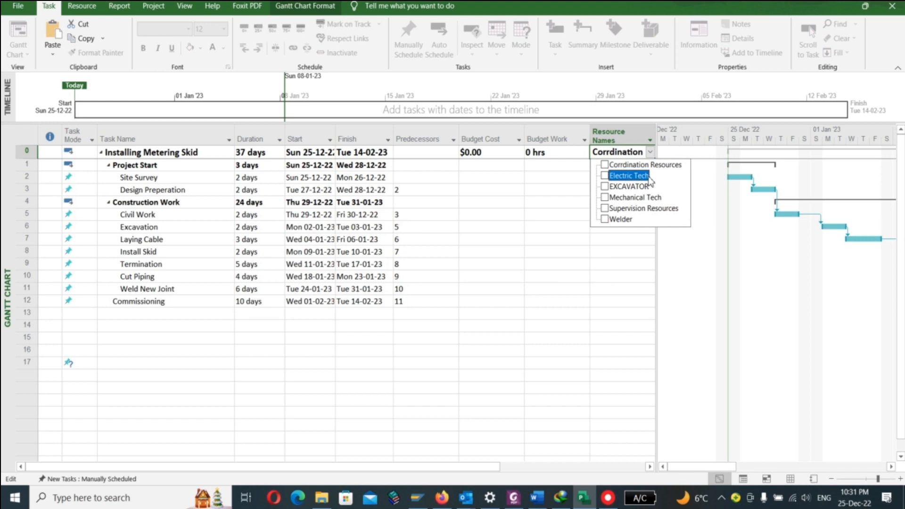
click(542, 219)
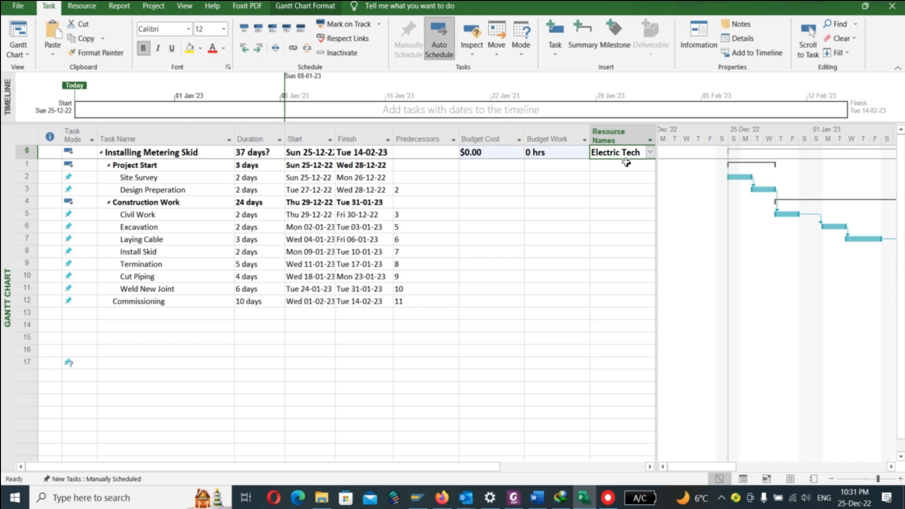
click(650, 151)
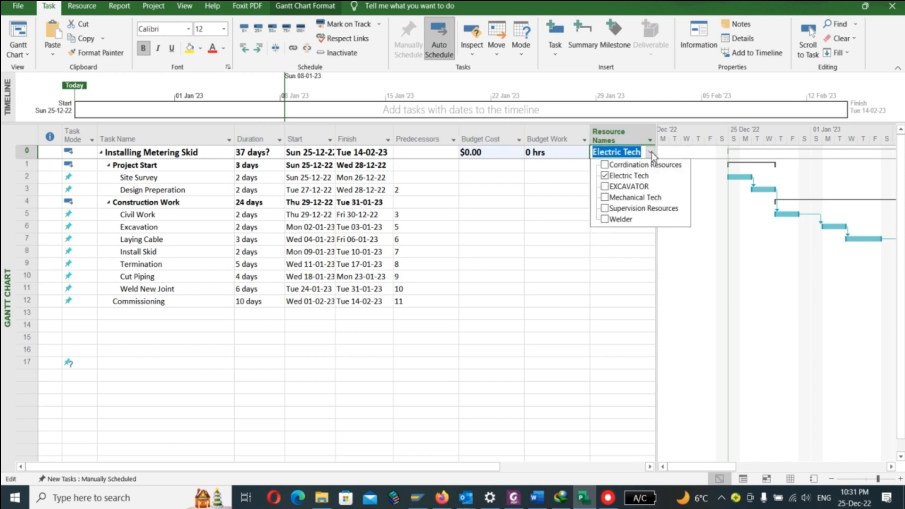
click(604, 176)
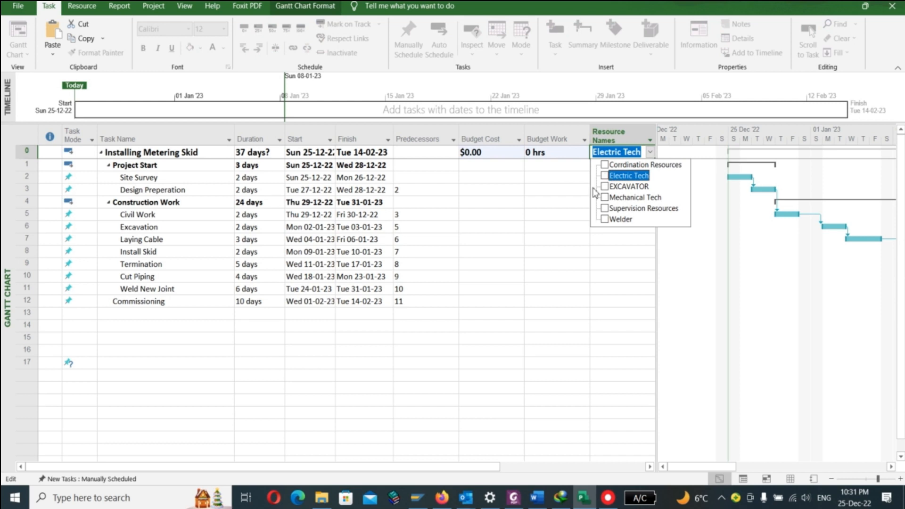
click(552, 216)
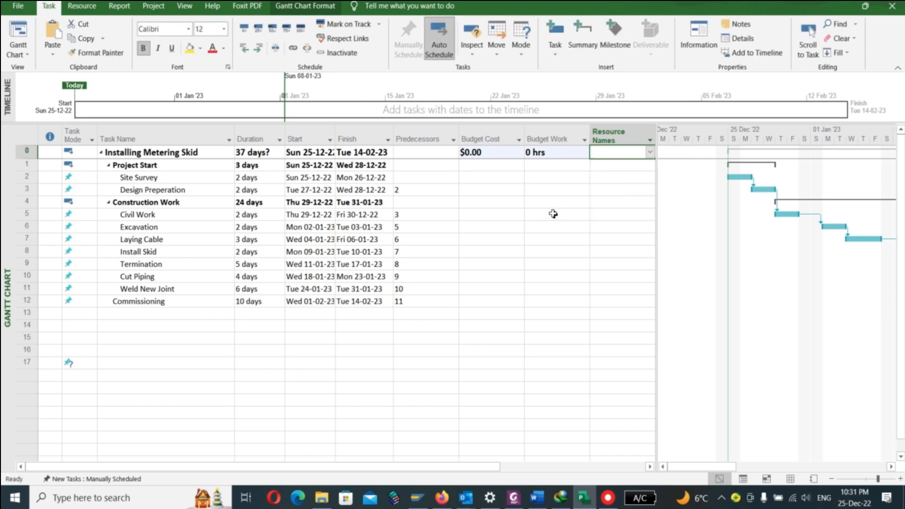
key(BackSpace)
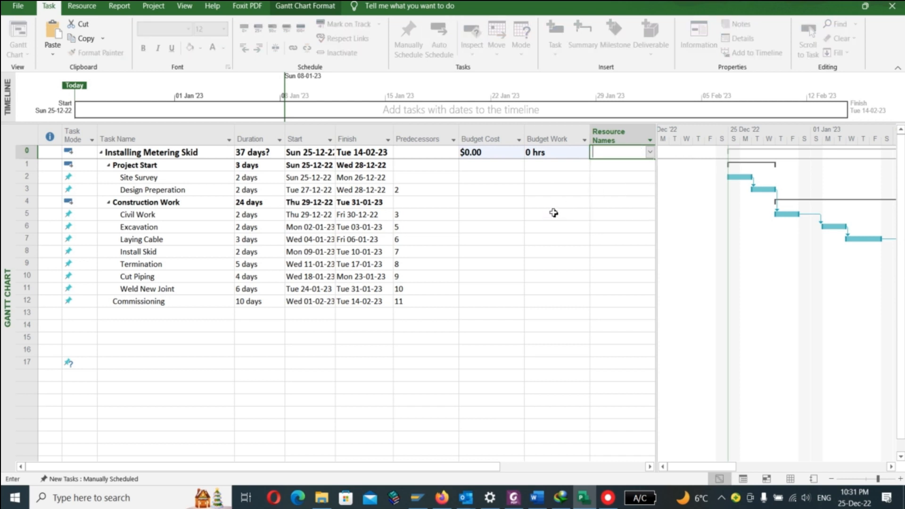
Step: Mark Corrdination Resources as a budget resource in its resource information on the resource sheet
click(790, 481)
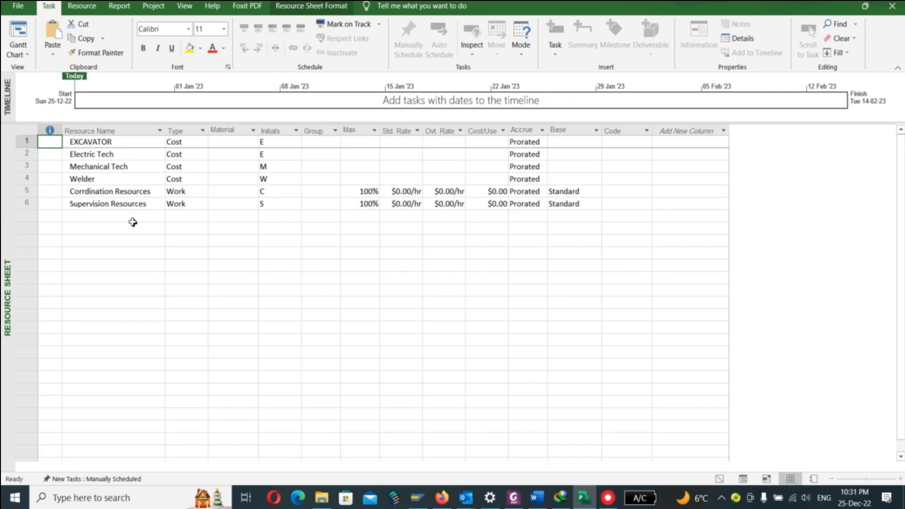
click(187, 192)
click(186, 192)
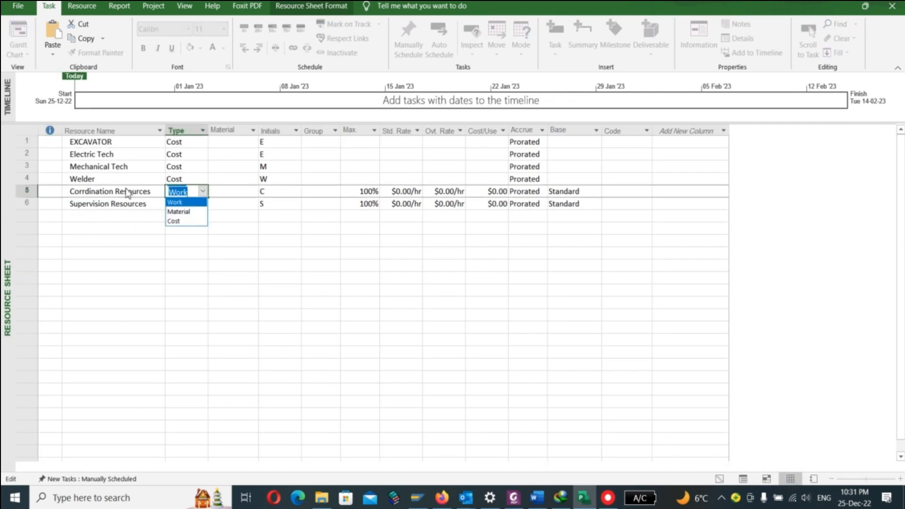
click(28, 191)
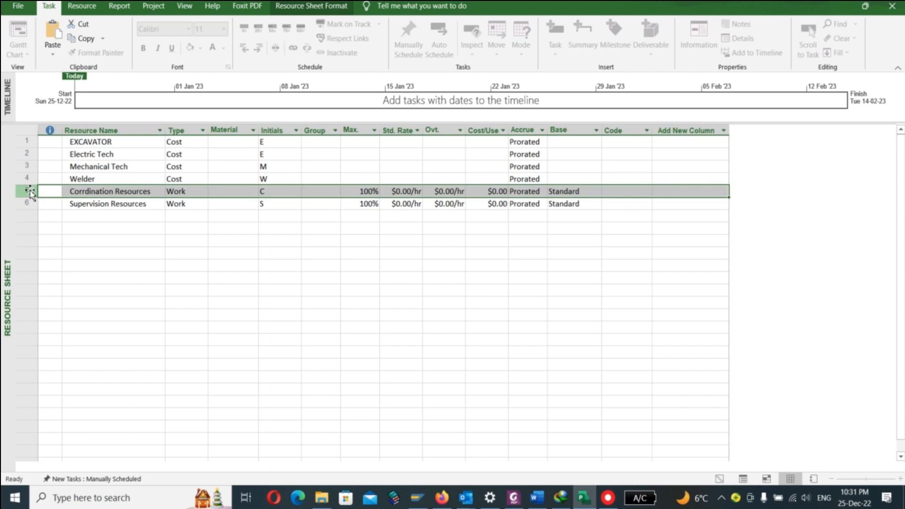
right_click(30, 190)
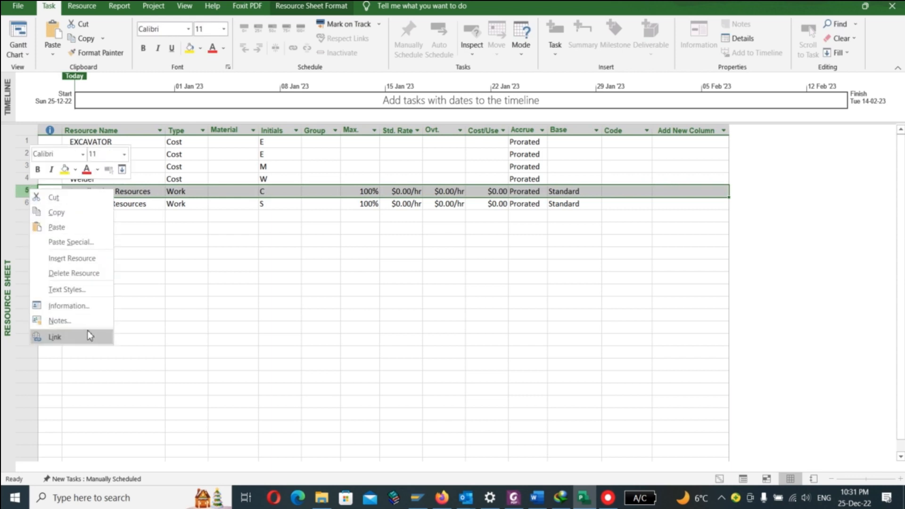
click(92, 307)
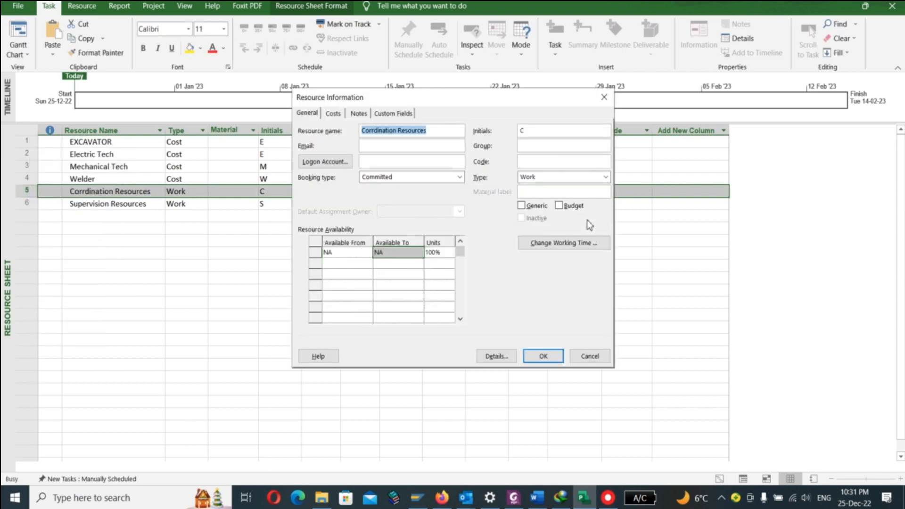
click(549, 354)
Step: Mark Supervision Resources as a budget resource in its resource information
right_click(27, 203)
click(90, 319)
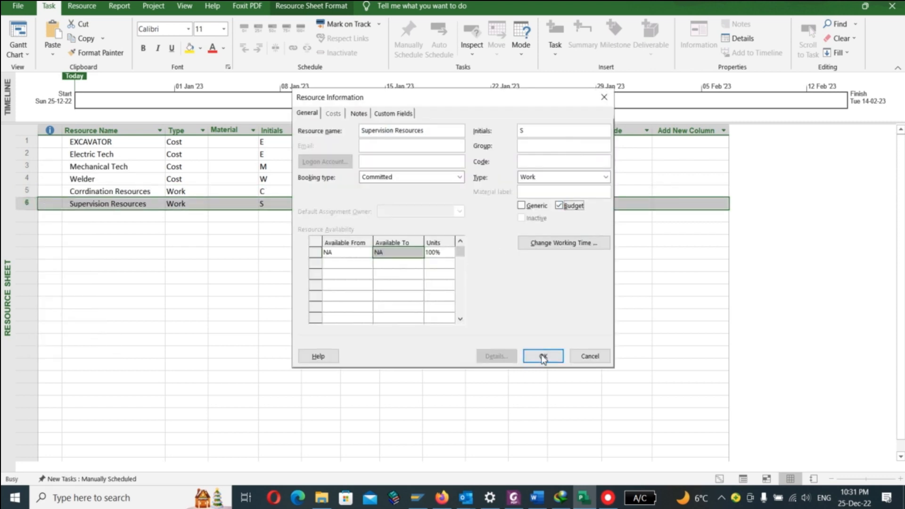
click(543, 356)
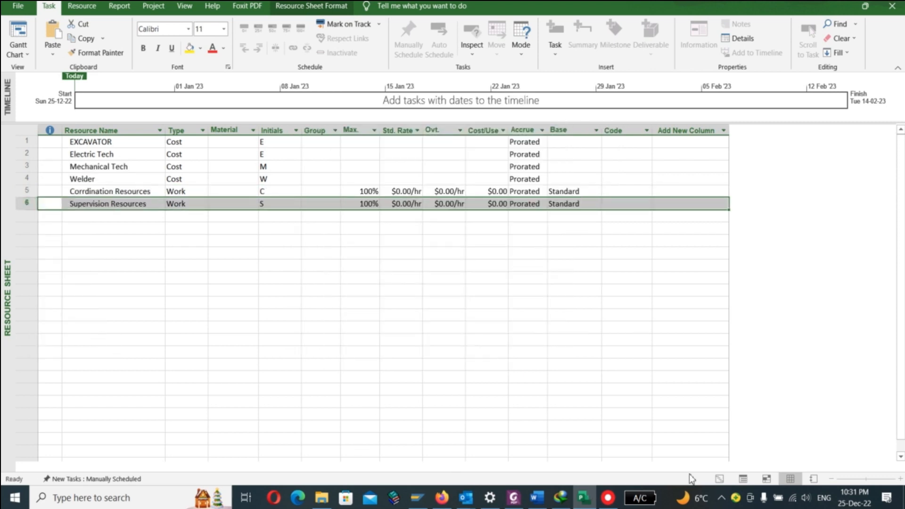
Step: Assign Corrdination Resources and Supervision Resources to the Installing Metering Skid summary task in the Gantt Chart view
click(719, 479)
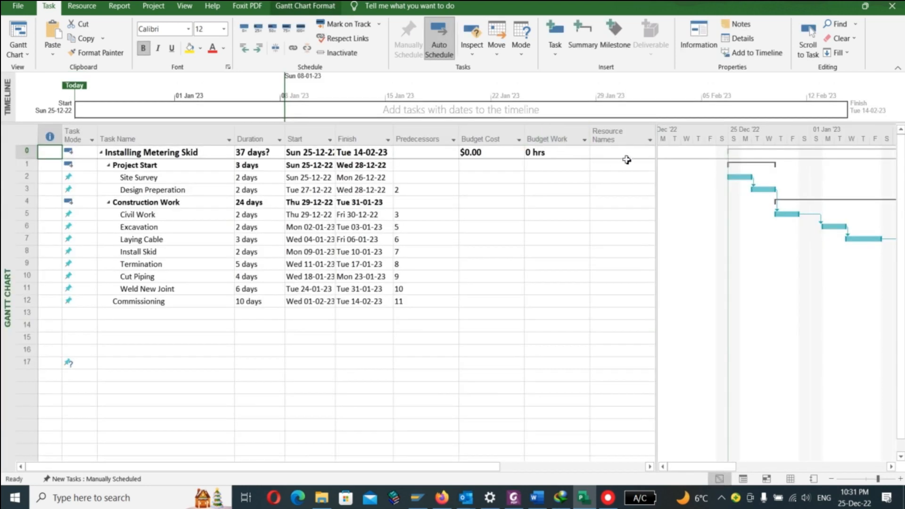
click(629, 152)
click(650, 155)
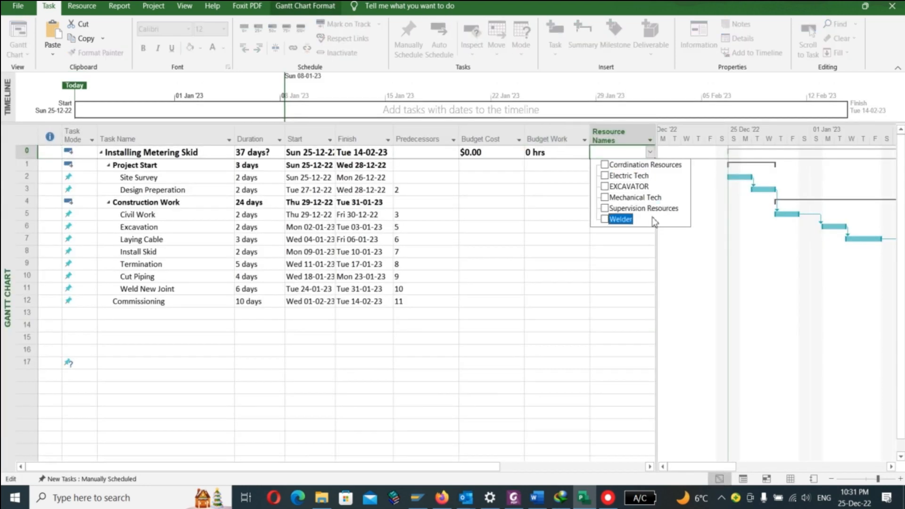
click(652, 164)
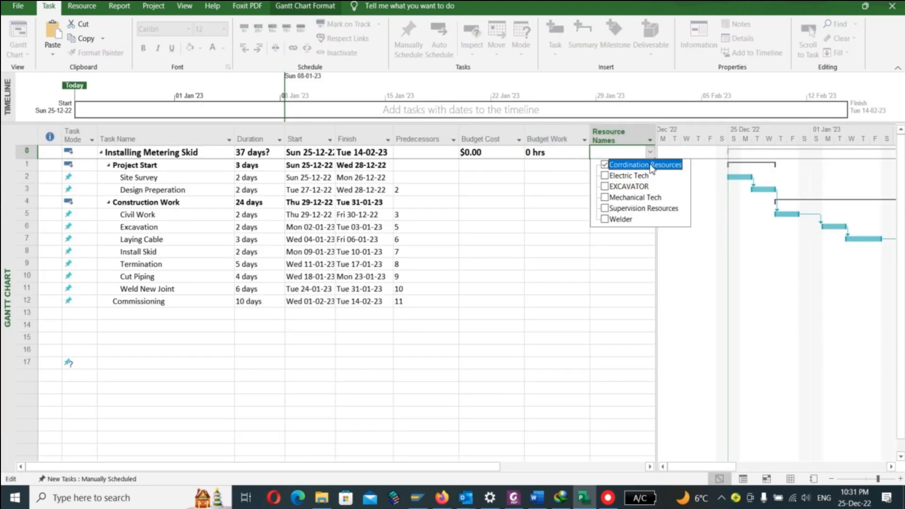
click(655, 212)
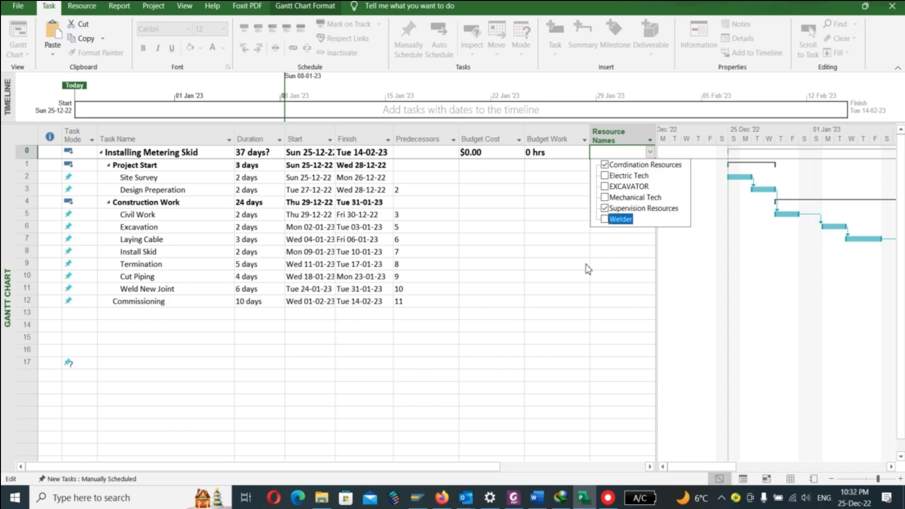
click(587, 269)
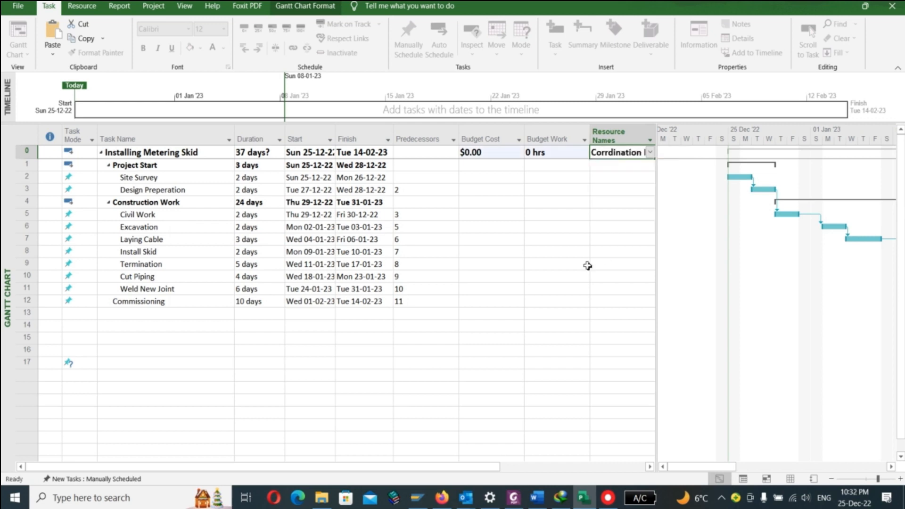
Step: Clear the resource assignments from the Installing Metering Skid summary task
click(650, 151)
click(612, 208)
click(600, 245)
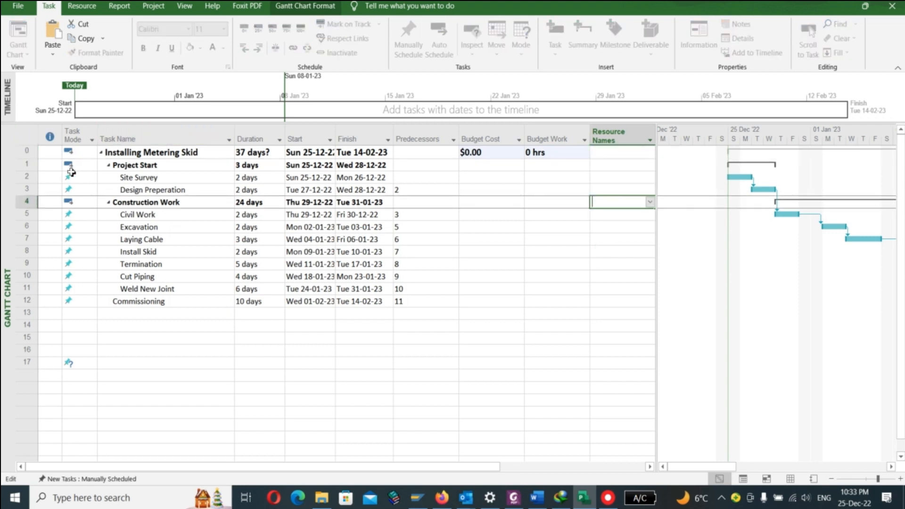
Step: Try to assign Corrdination Resources to the Site Survey task and clear the resource entry
click(159, 178)
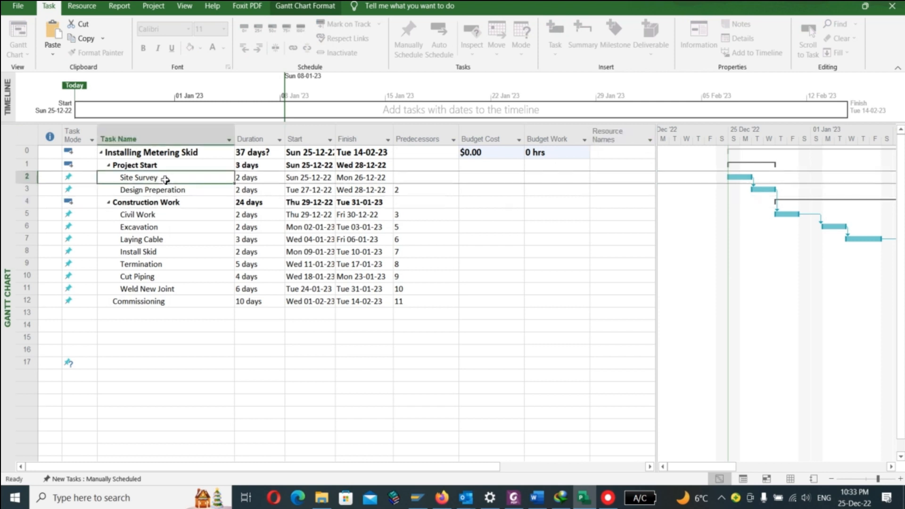
click(27, 177)
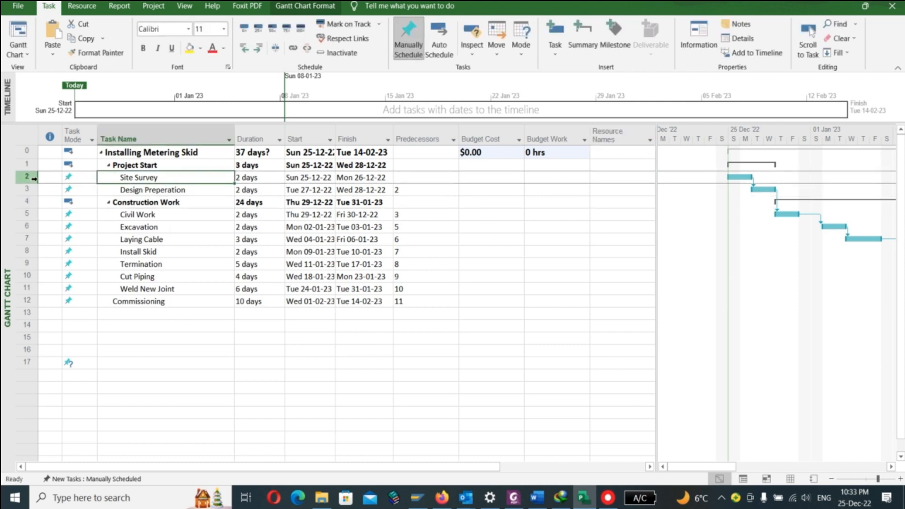
click(635, 179)
click(649, 179)
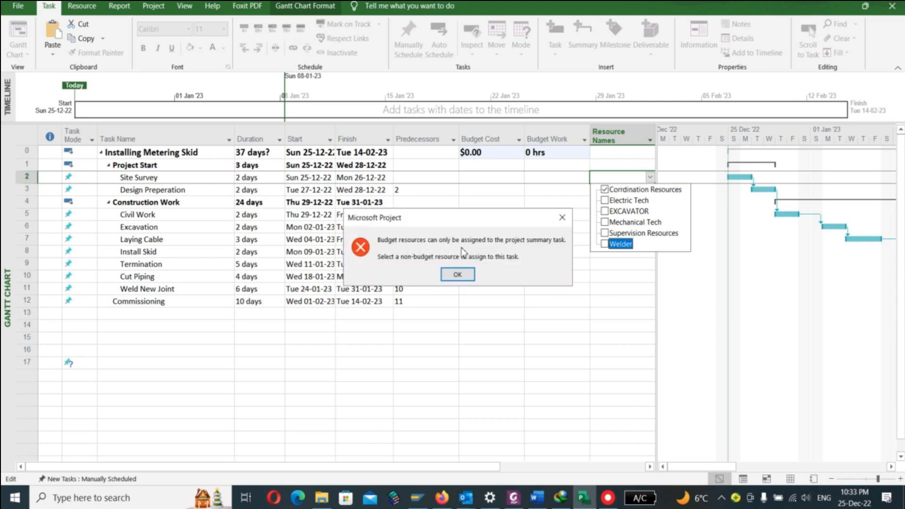
click(465, 274)
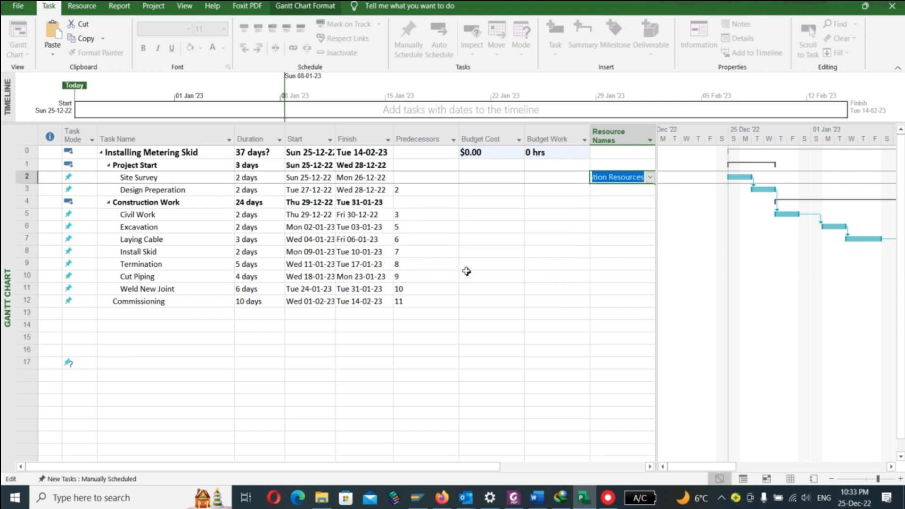
key(BackSpace)
click(542, 282)
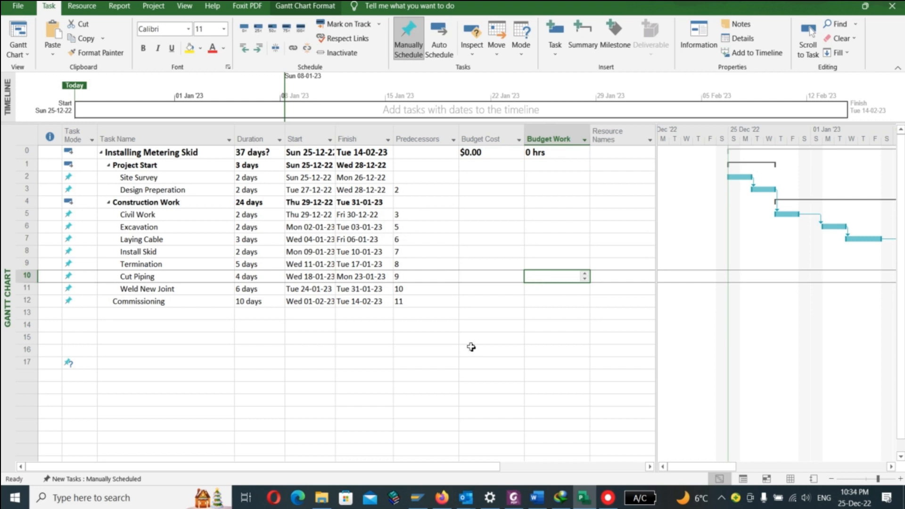
Step: Hide the Resource Names, Indicators and Task Mode columns in the Gantt Chart table
right_click(623, 128)
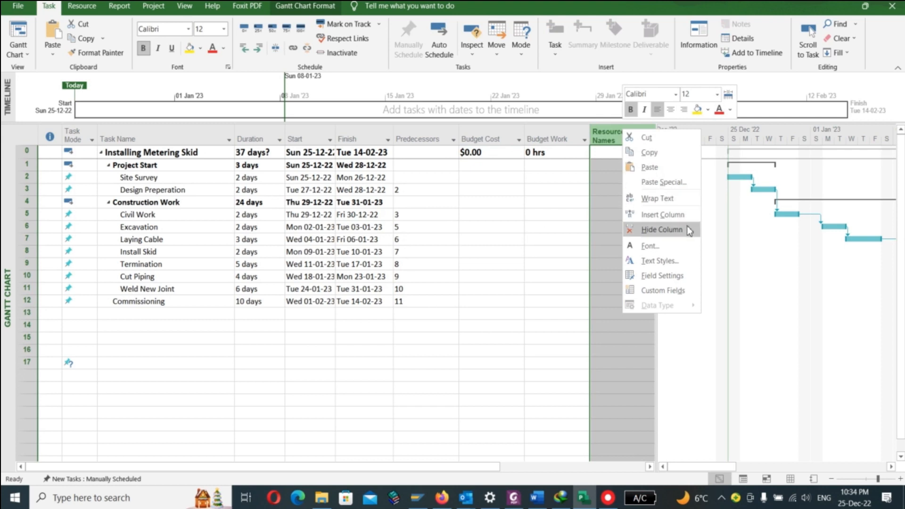
click(661, 229)
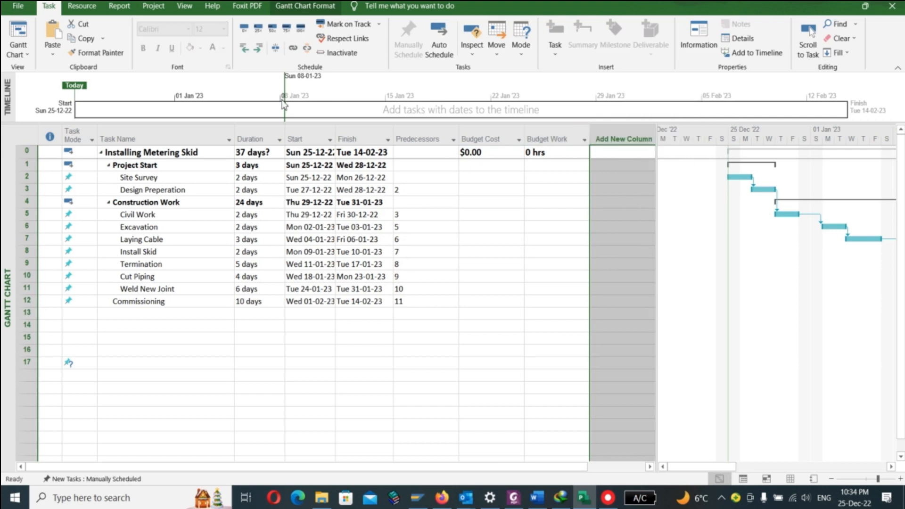
right_click(50, 135)
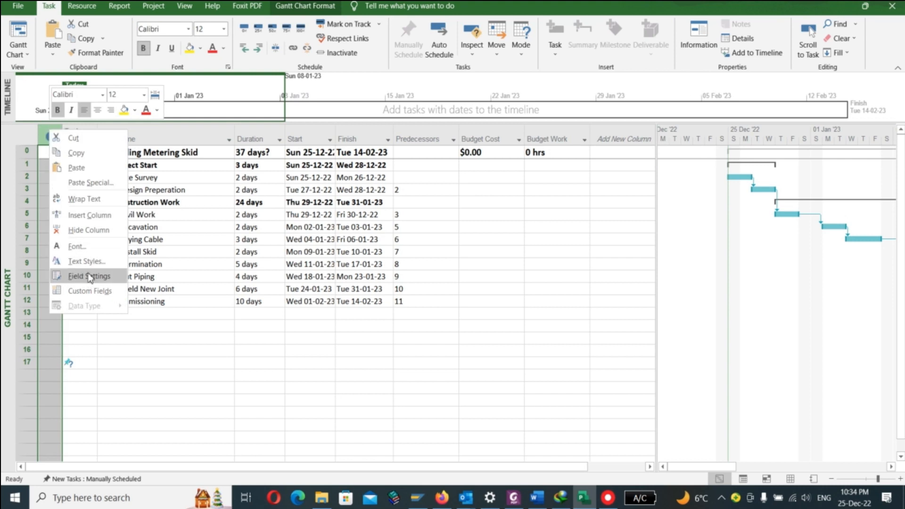
click(106, 231)
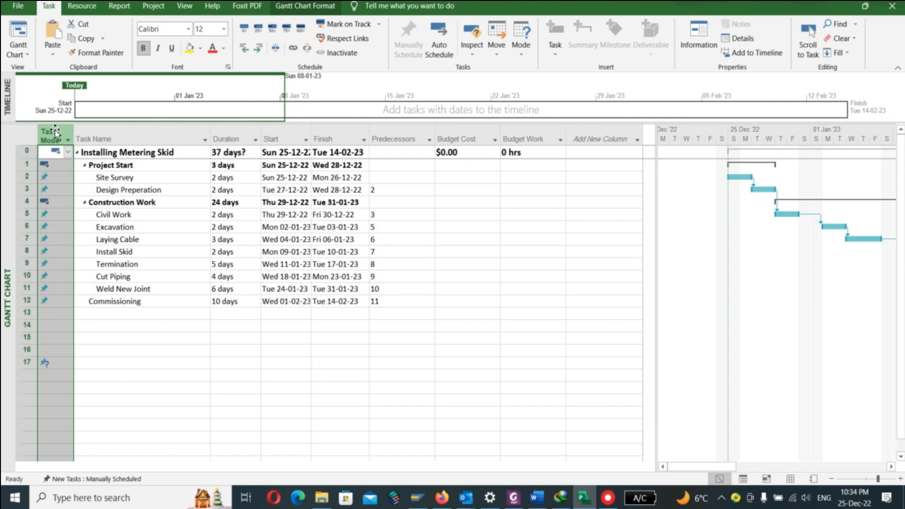
right_click(50, 135)
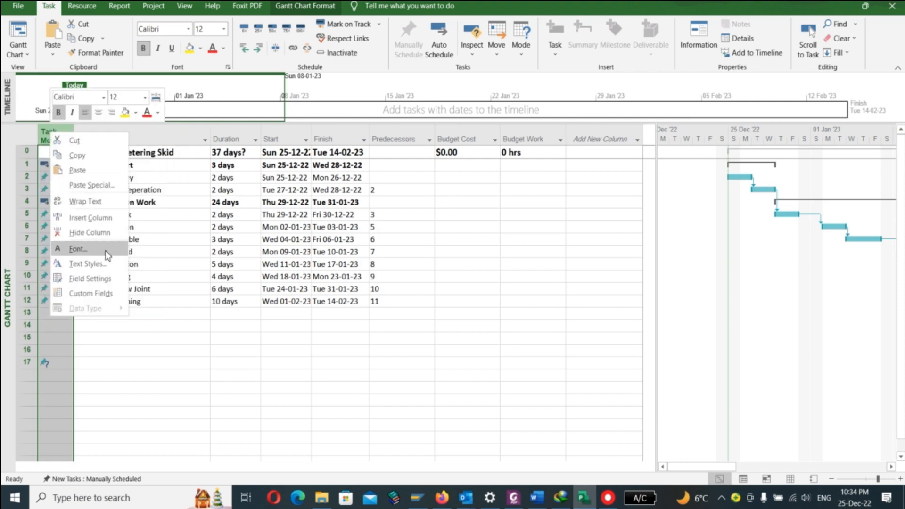
click(95, 227)
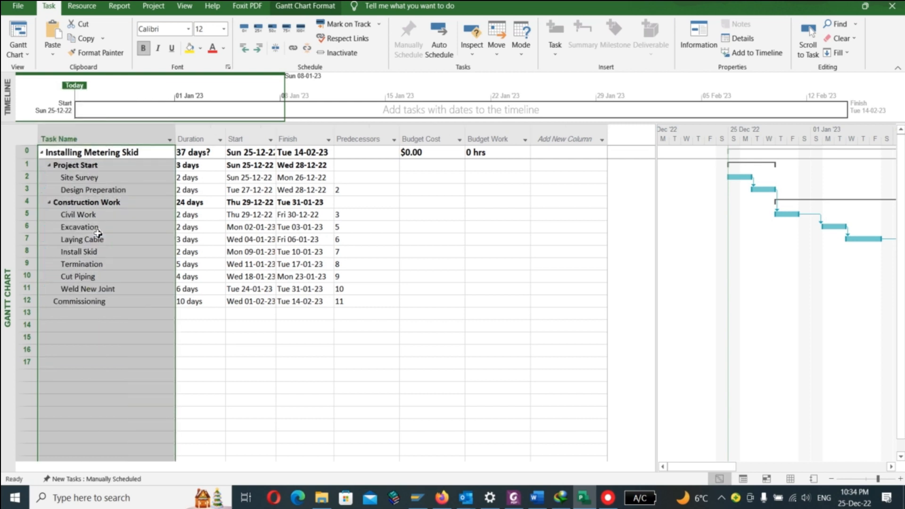
click(450, 288)
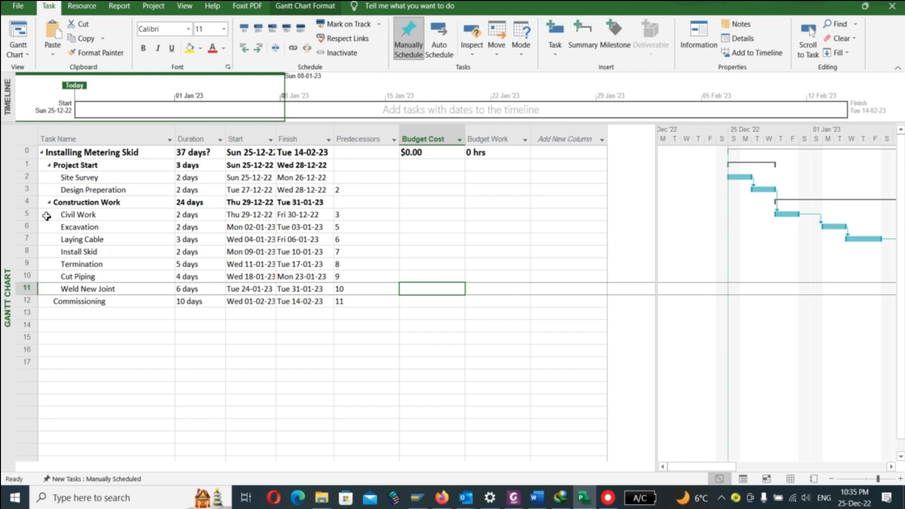
Step: Open the task information of Site Survey and view its assigned resources
click(29, 179)
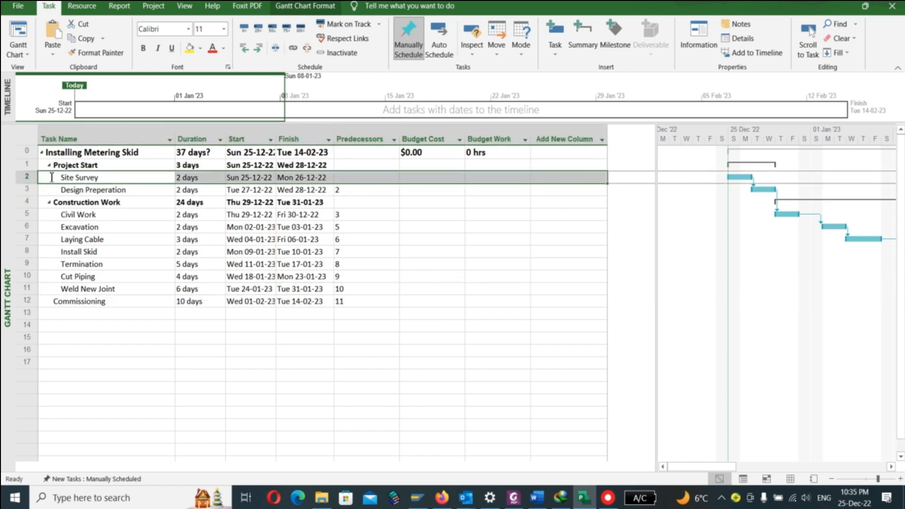
right_click(50, 180)
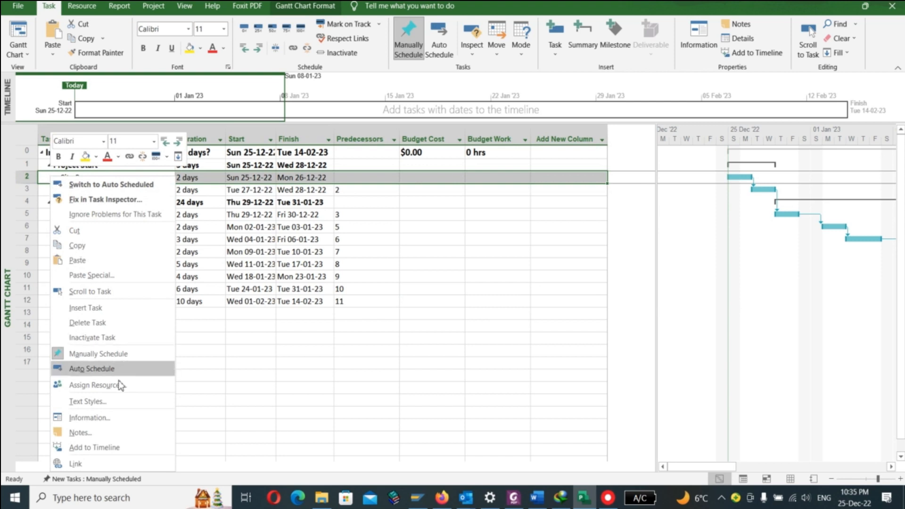
click(122, 418)
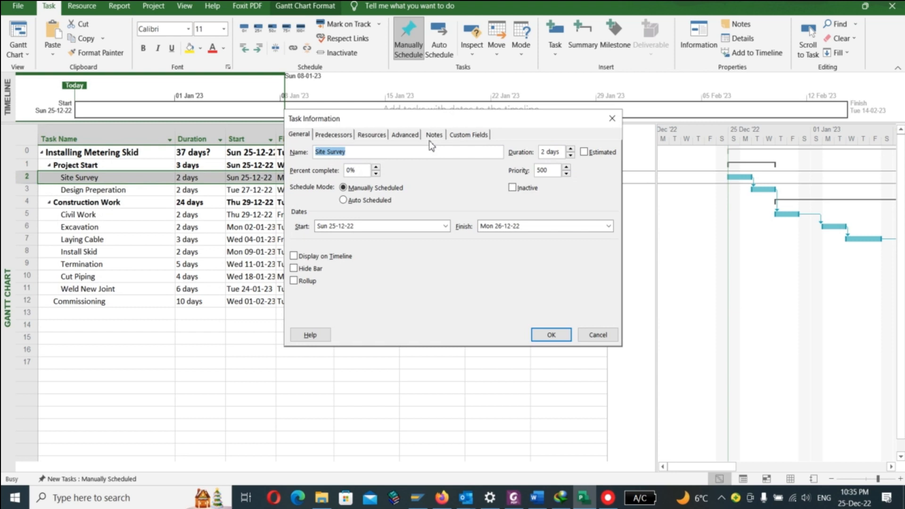
click(371, 134)
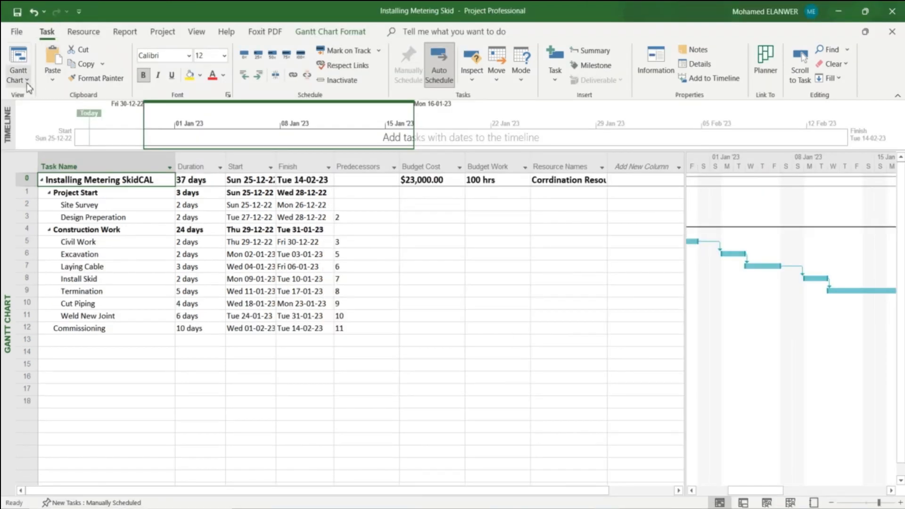
Step: Switch to the Resource Usage view and widen the Resource Name column to fit the full assignment names
click(27, 81)
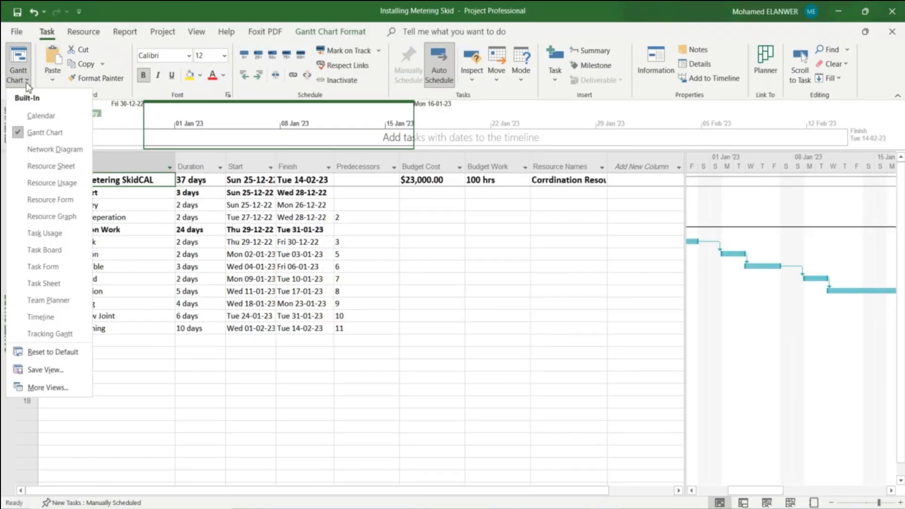
click(49, 187)
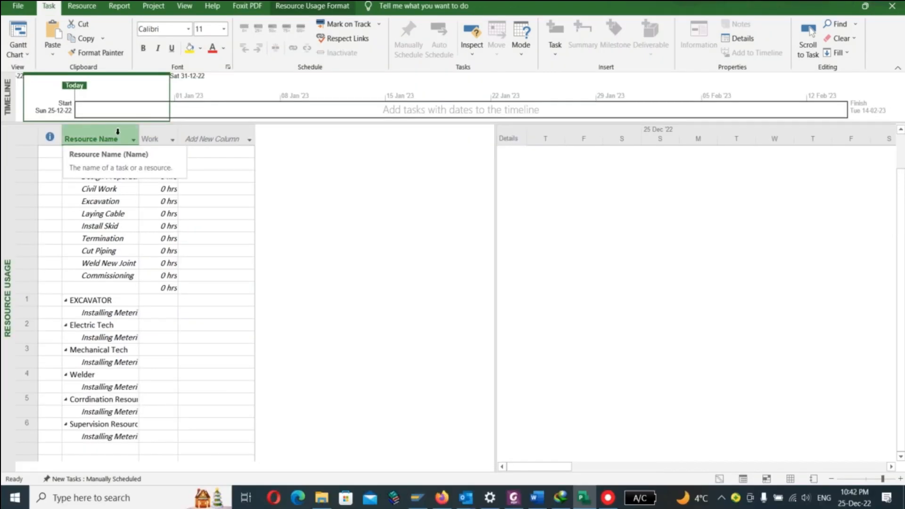
click(118, 131)
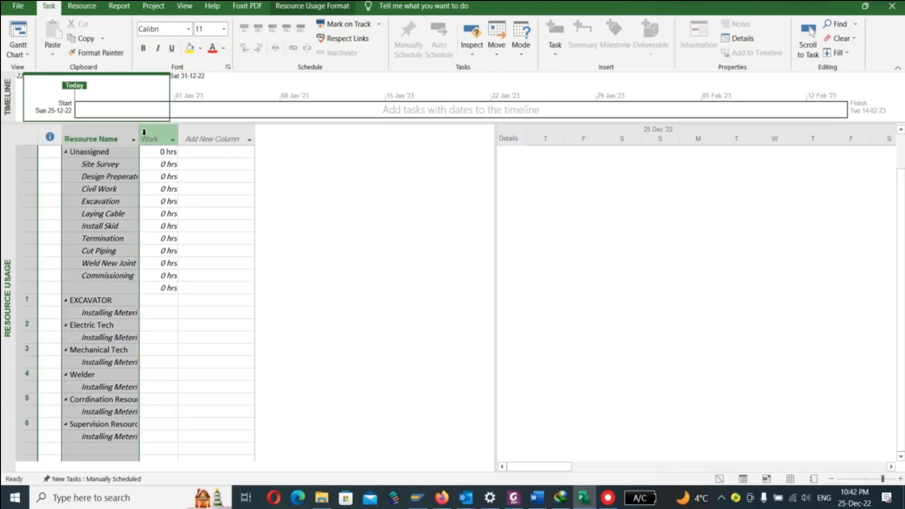
drag(140, 133, 240, 137)
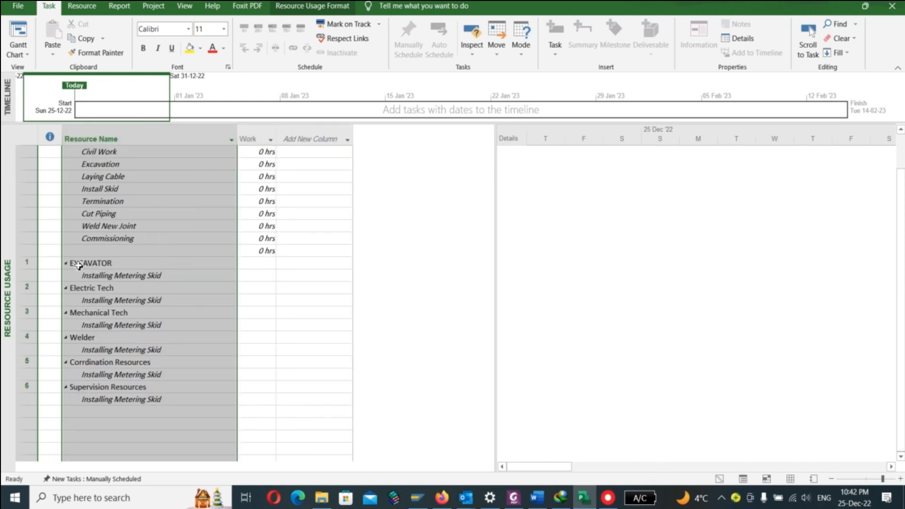
Step: Go through the listed resources from EXCAVATOR to Supervision Resources to review their Installing Metering Skid assignments
click(110, 264)
click(113, 288)
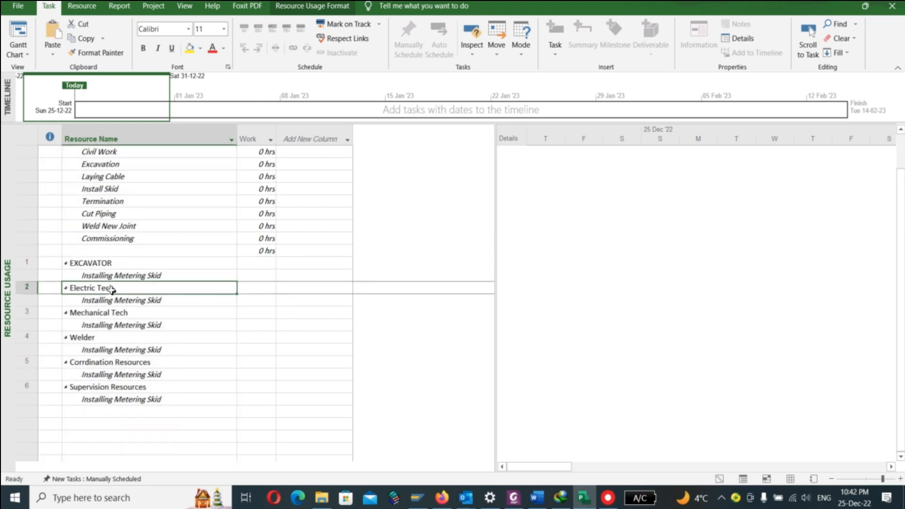
click(115, 313)
click(108, 339)
click(108, 363)
click(111, 389)
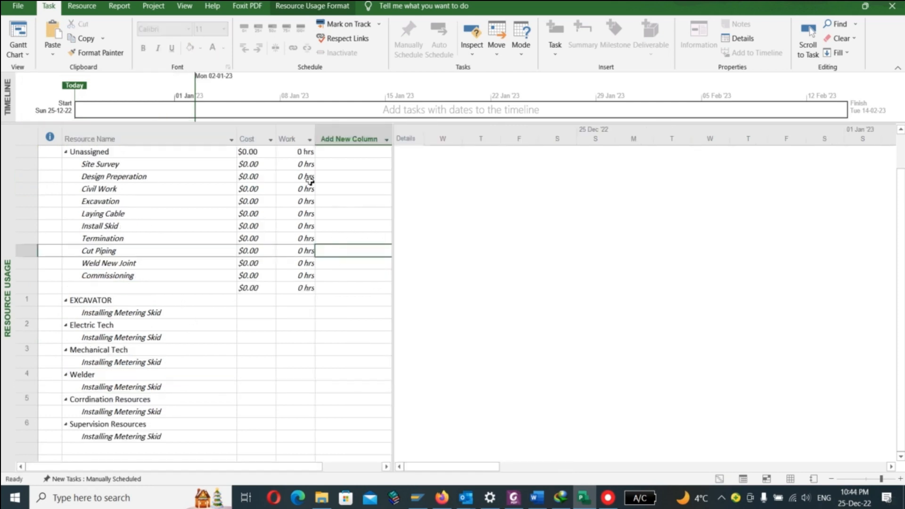
Step: Hide the Work column in the Resource Usage table
click(284, 138)
right_click(284, 140)
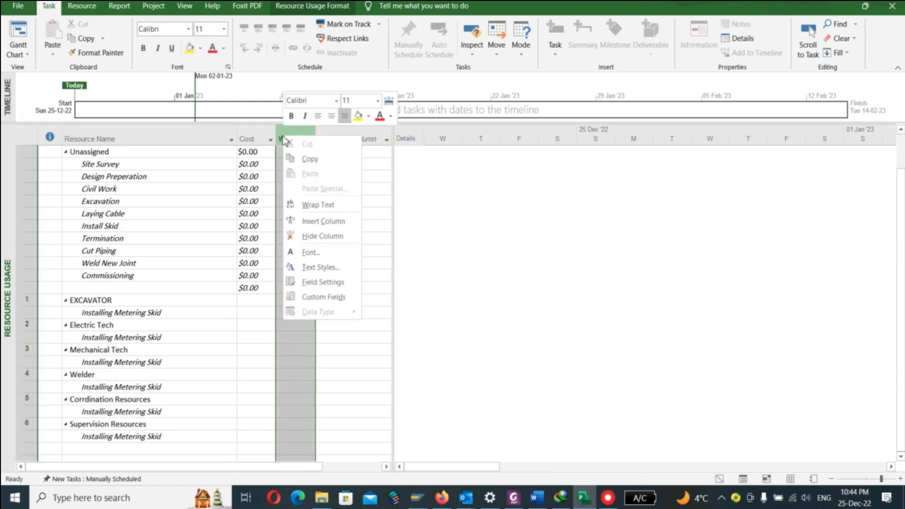
click(322, 236)
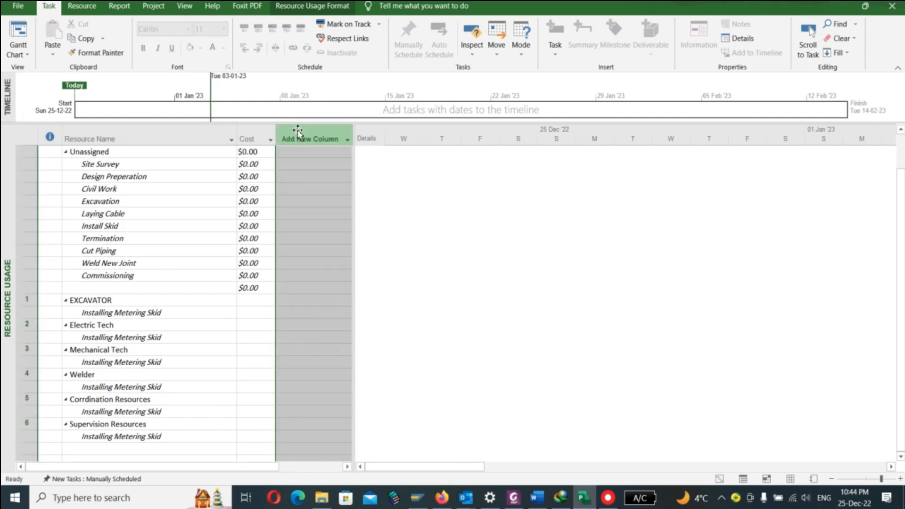
Step: Add a Budget Cost column after the Cost column in the Resource Usage table
right_click(297, 132)
key(Escape)
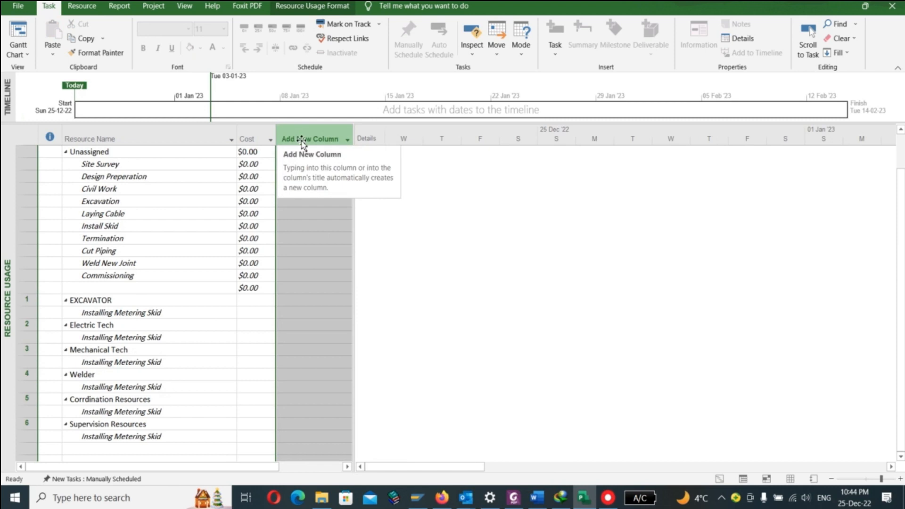
click(301, 140)
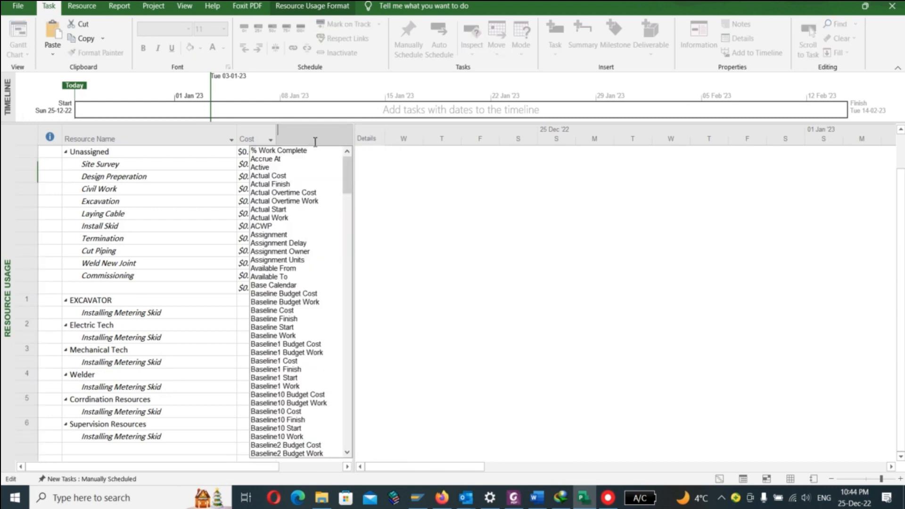
text(budget)
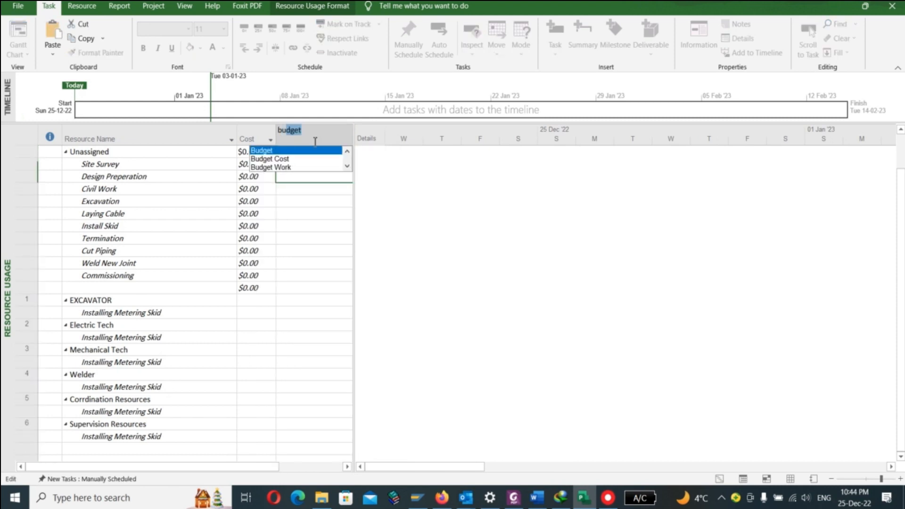
click(288, 159)
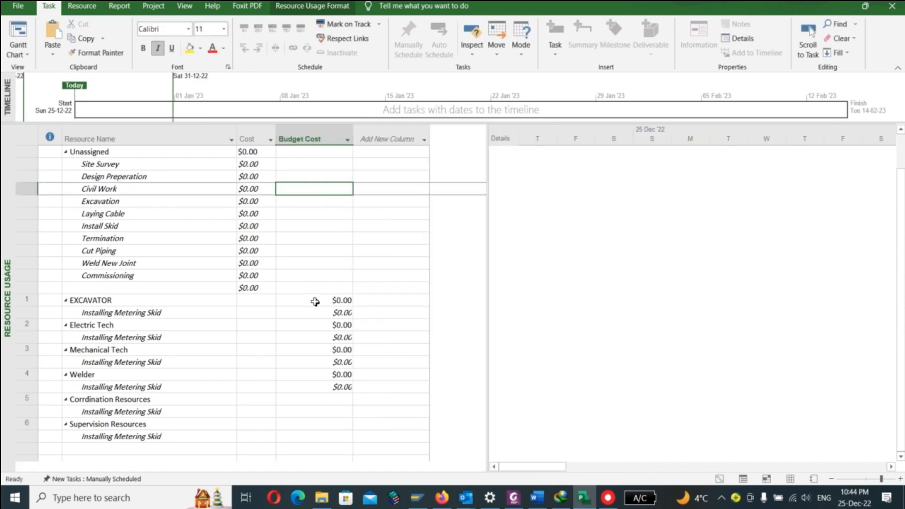
Step: Set the Budget Cost of the Installing Metering Skid assignment under EXCAVATOR to 9000
double_click(344, 311)
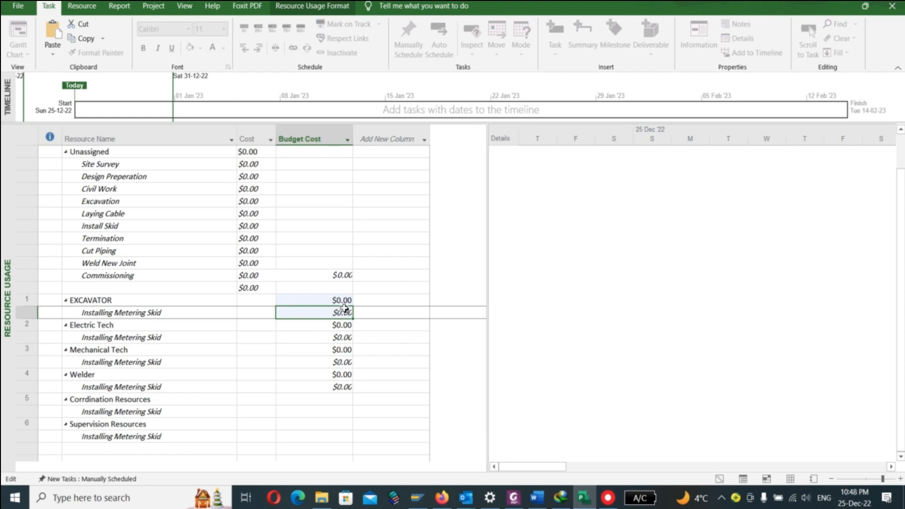
text(900)
key(BackSpace)
key(BackSpace)
key(BackSpace)
key(BackSpace)
key(BackSpace)
key(BackSpace)
key(BackSpace)
text(9000)
key(Return)
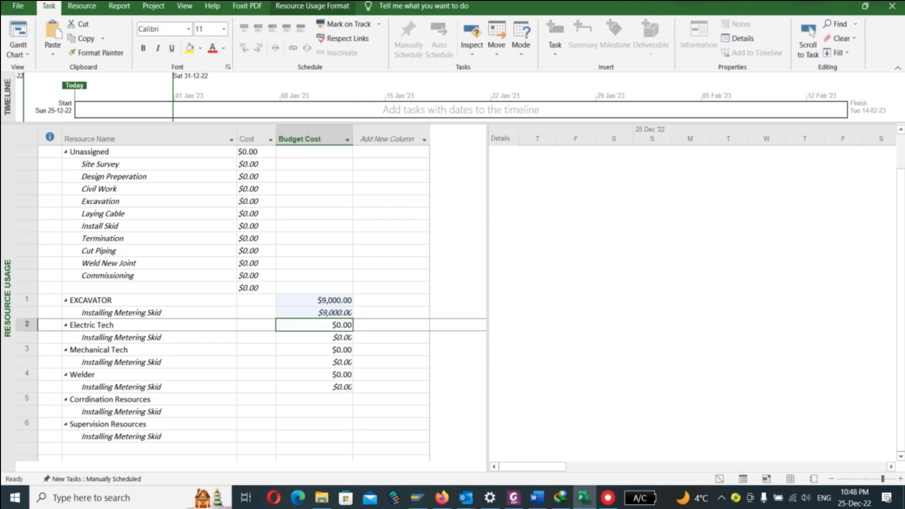
Step: Set the Budget Cost of the Installing Metering Skid assignments to 4000 for Electric Tech, 4000 for Mechanical Tech and 6000 for Welder
key(Down)
text(4000)
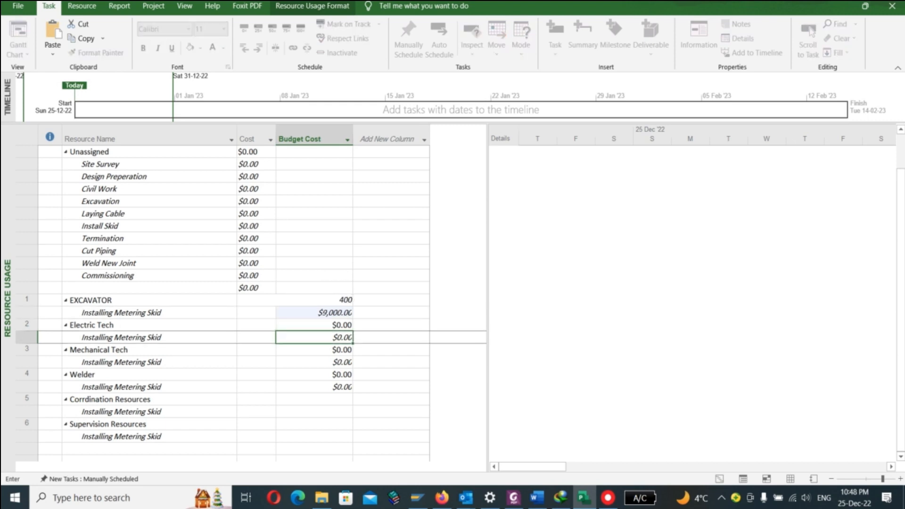
key(Return)
key(Down)
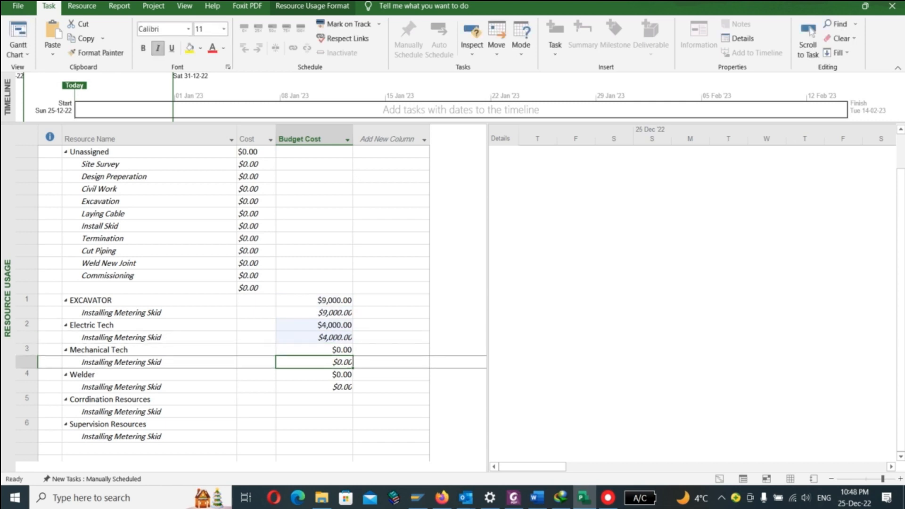
text(4000)
key(Return)
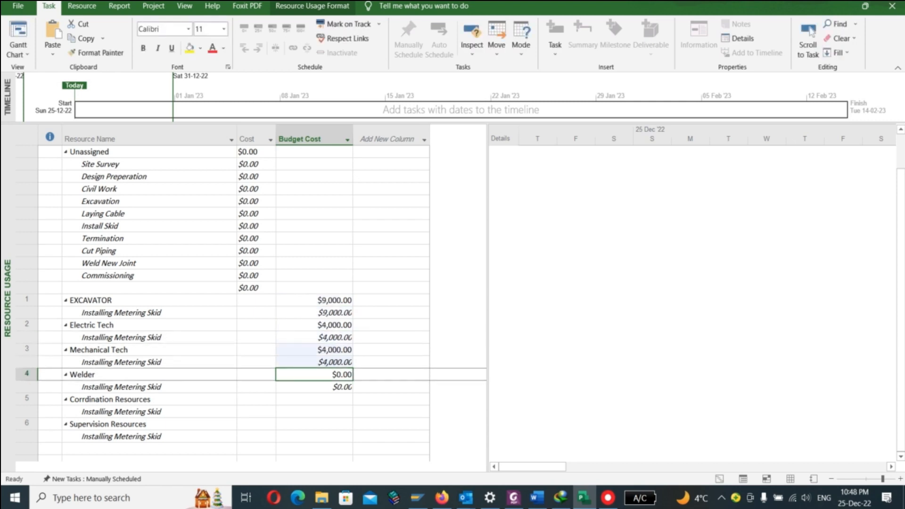
key(Down)
text(6000)
key(Return)
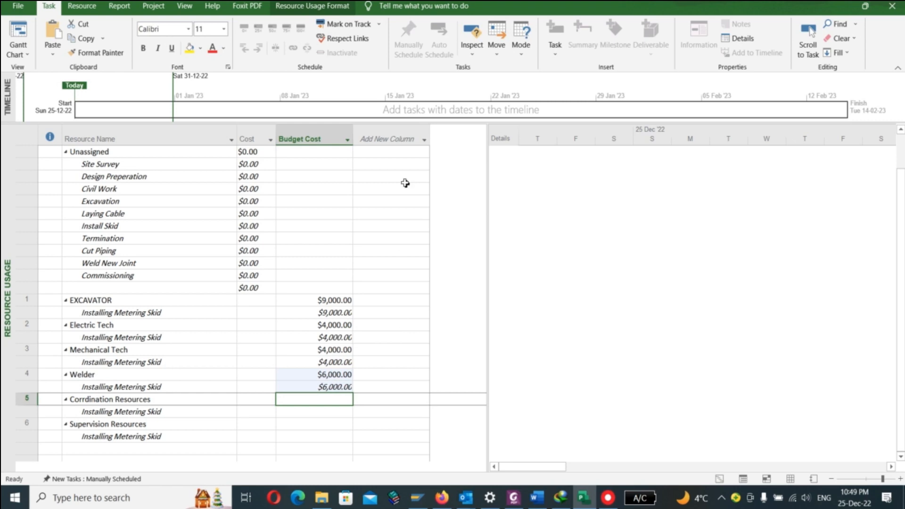
Step: Add a Budget Work column after the Budget Cost column in the Resource Usage table
click(400, 133)
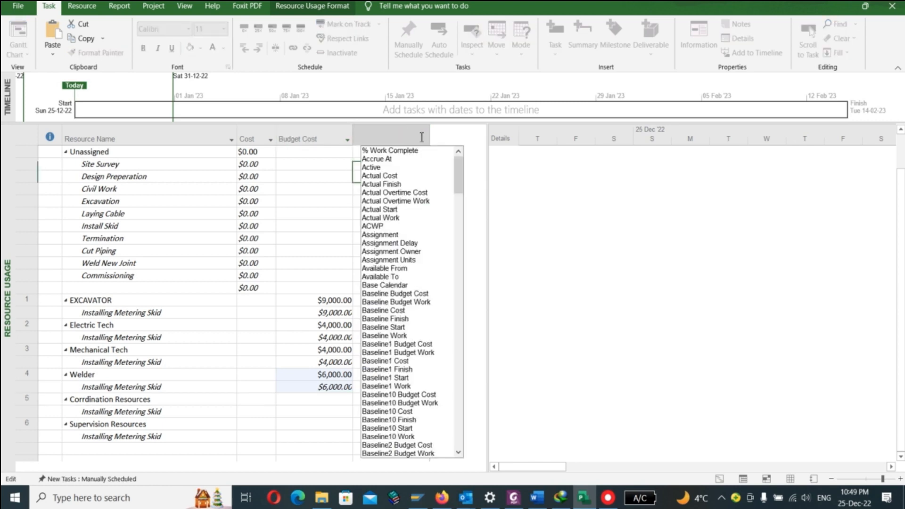
text(budget)
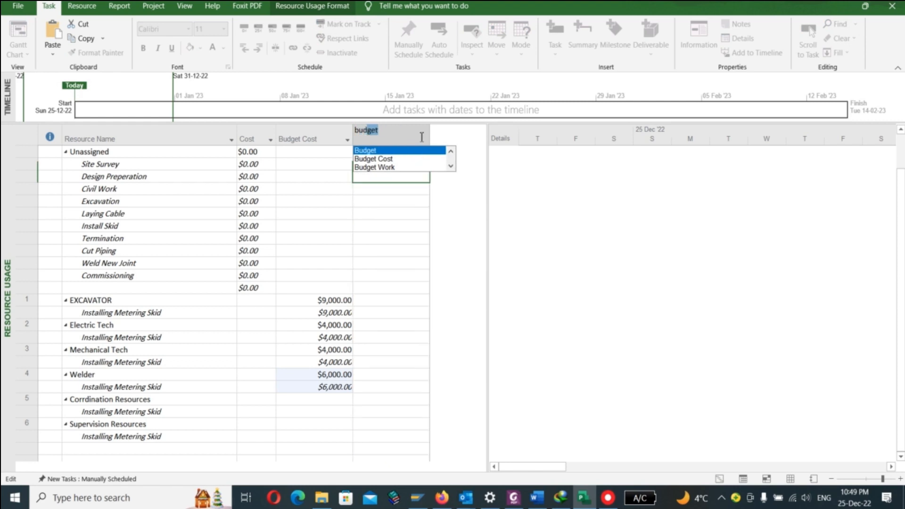
click(390, 168)
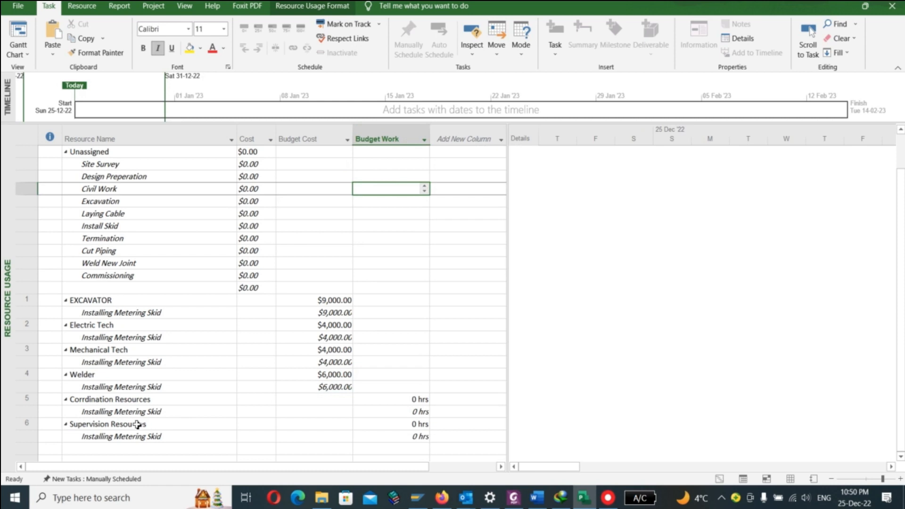
Step: Set the Budget Work of the Installing Metering Skid assignments to 100 hours under both Corrdination Resources and Supervision Resources
click(391, 436)
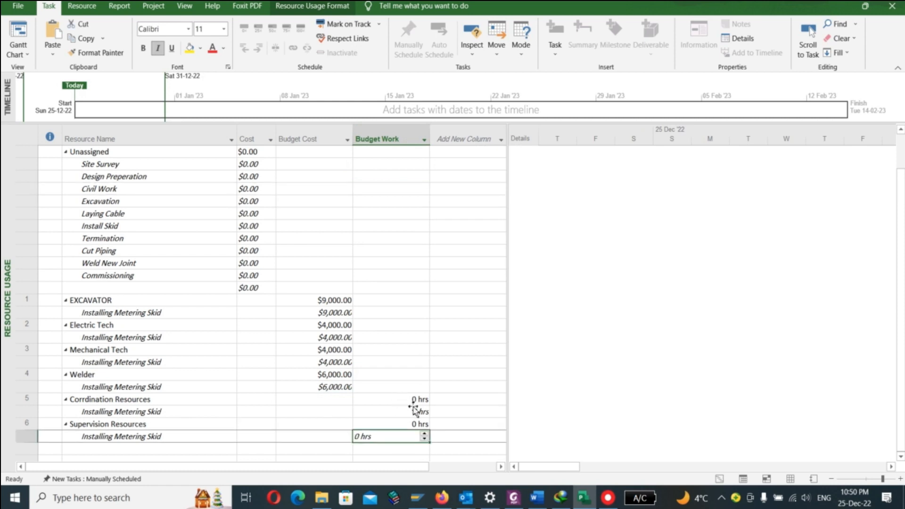
click(391, 424)
click(414, 411)
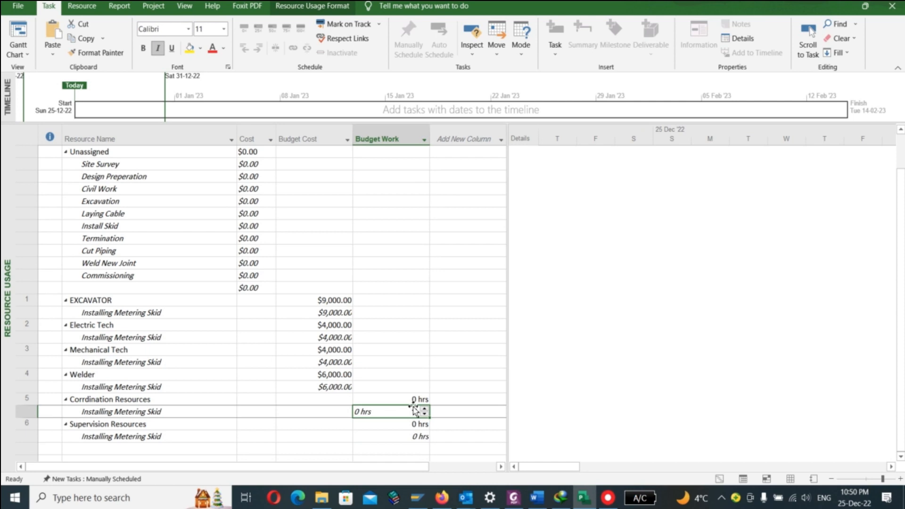
text(100)
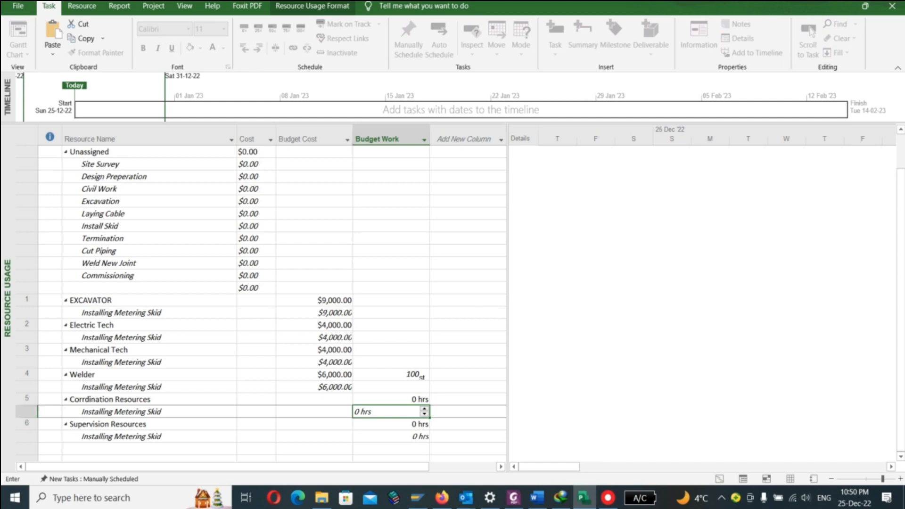
key(Return)
key(Return)
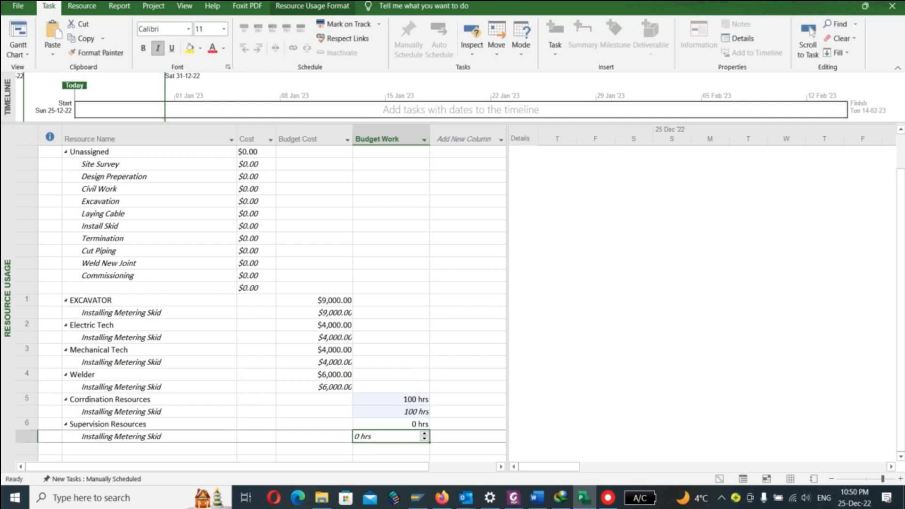
text(100)
key(Return)
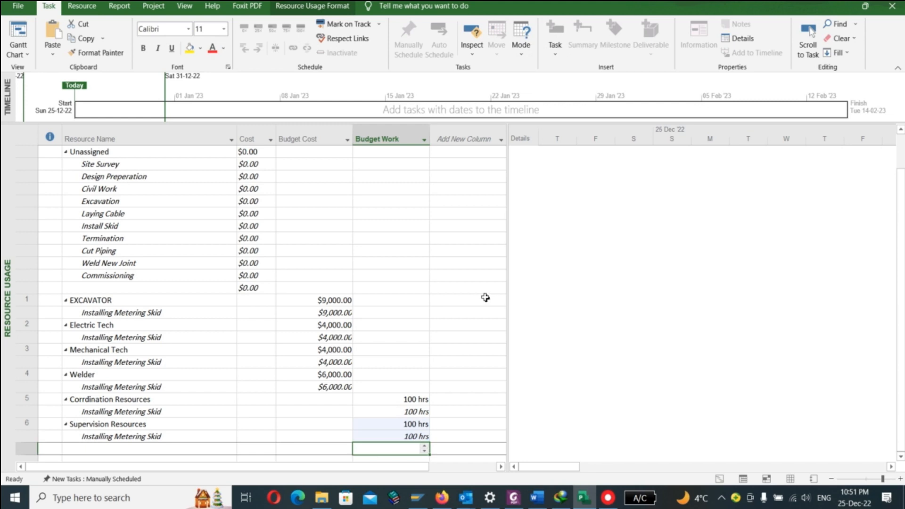
Step: Check the project's budget cost and budget work on the Installing Metering Skid summary row in the Gantt Chart
click(720, 479)
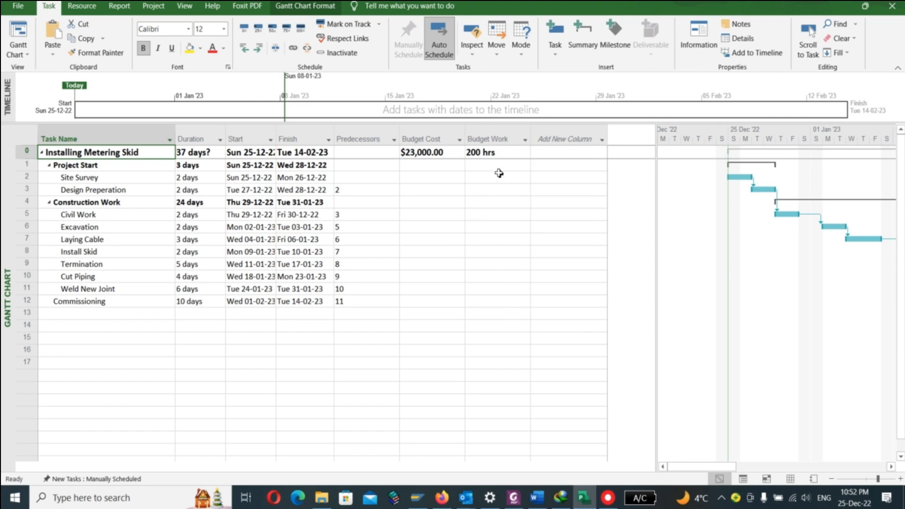
key(F2)
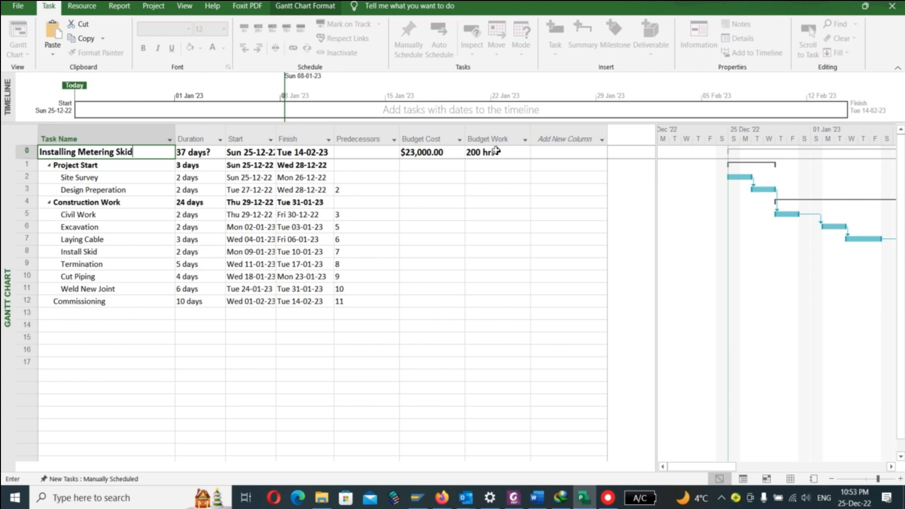
Step: Add two resources named Cost Margin and Work Margin below Supervision Resources in the Resource Sheet
click(791, 479)
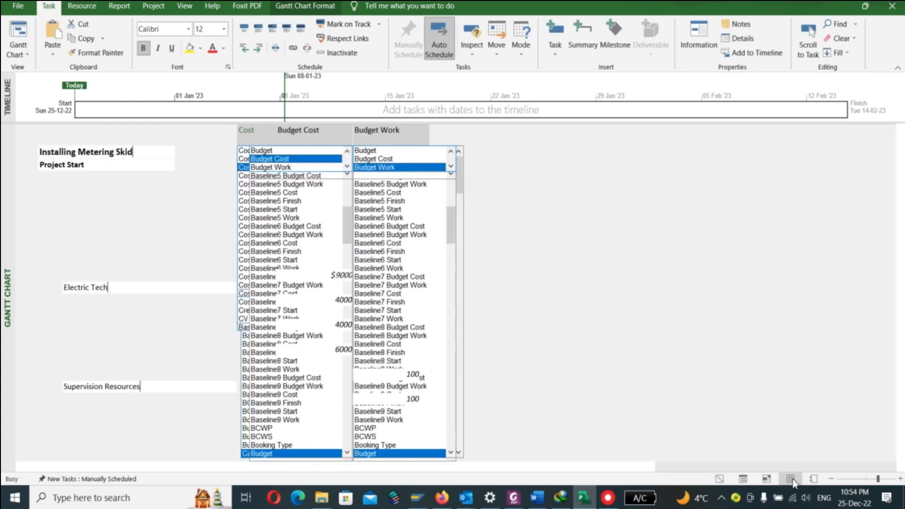
drag(90, 218, 91, 237)
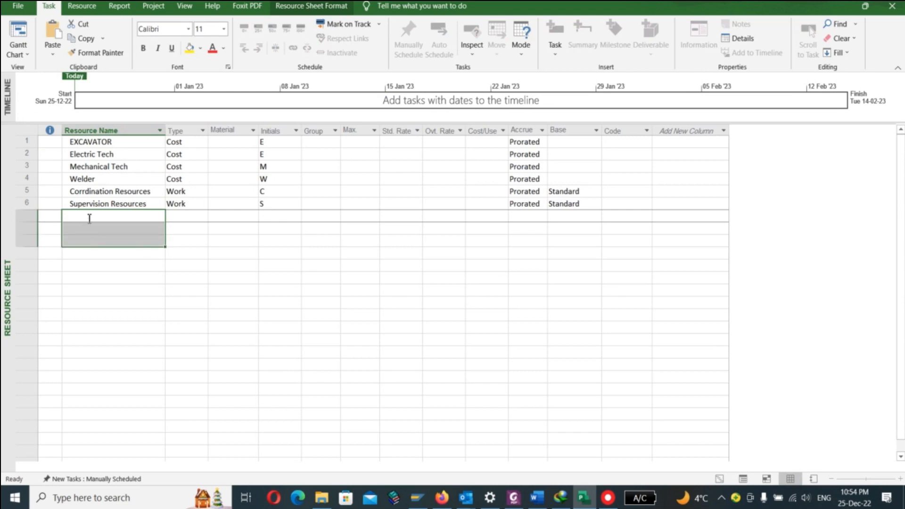
click(89, 218)
key(F2)
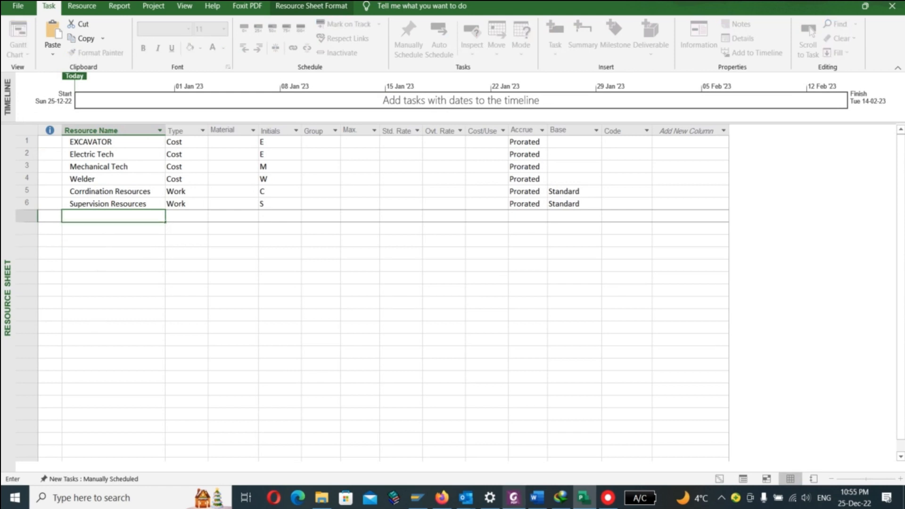
text(Cost Margin)
key(Return)
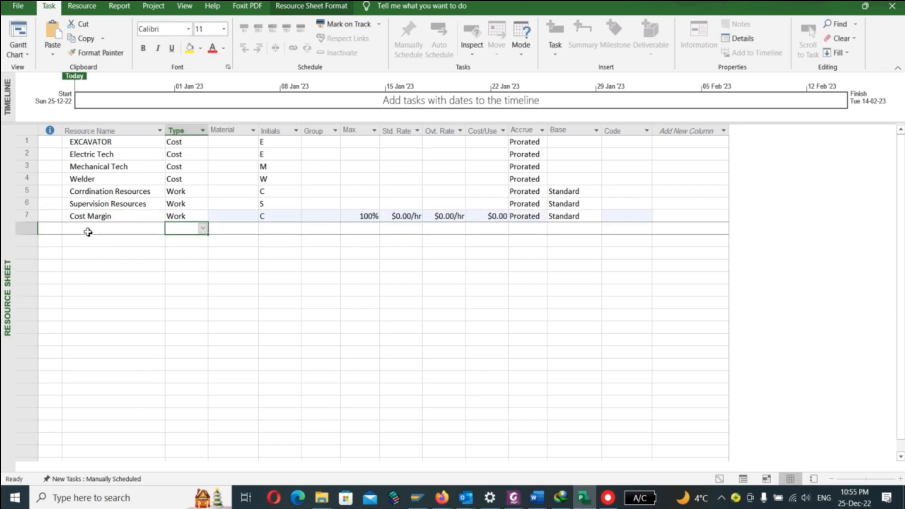
click(87, 228)
text(Work Margin)
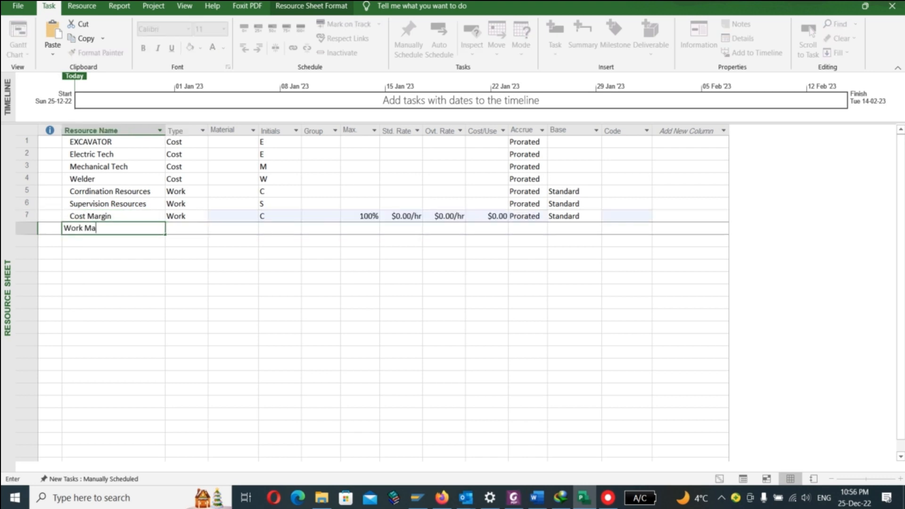
Step: Set the Cost Margin resource's type to Cost and keep Work Margin as a Work resource
click(189, 215)
click(203, 216)
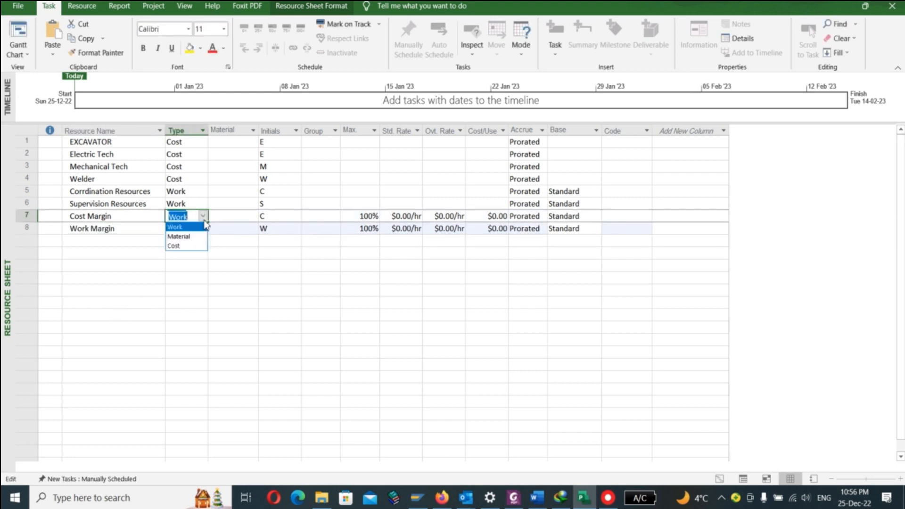
click(187, 246)
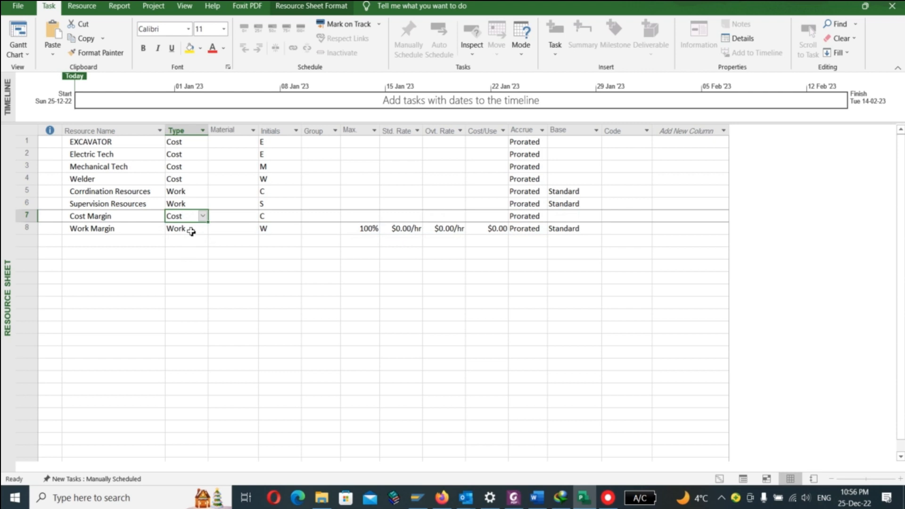
click(200, 229)
click(203, 228)
click(203, 228)
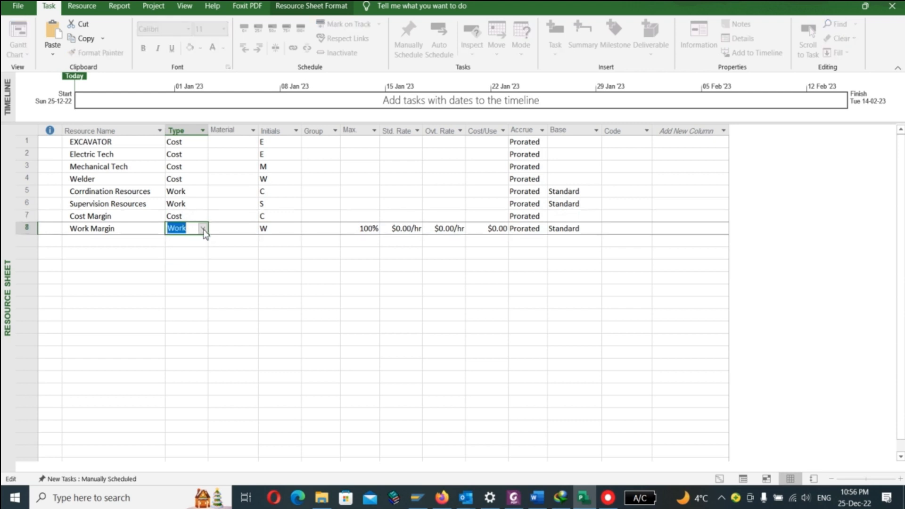
Step: Mark the Cost Margin resource as a budget resource in its resource information
right_click(27, 215)
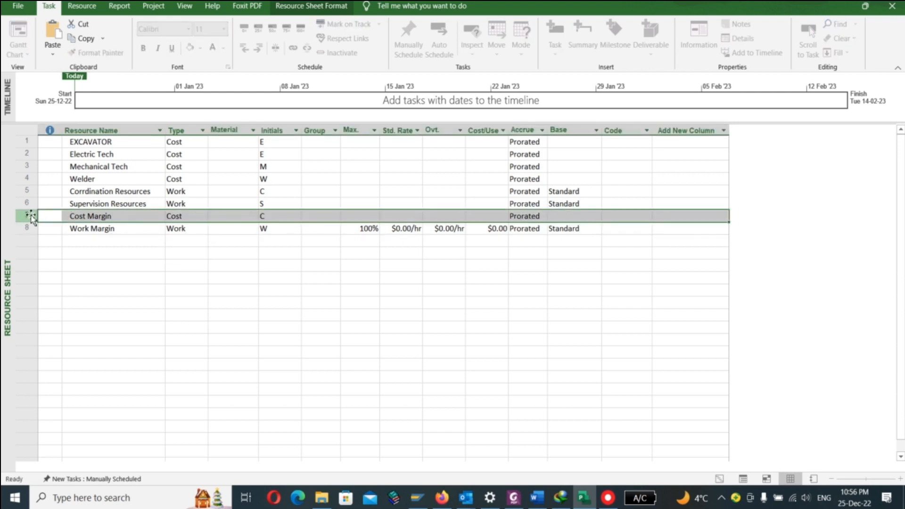
click(71, 331)
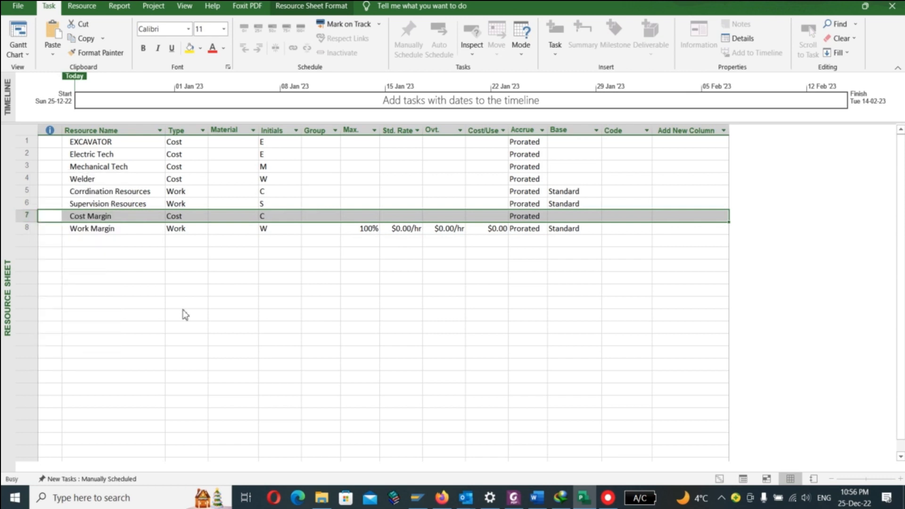
click(561, 205)
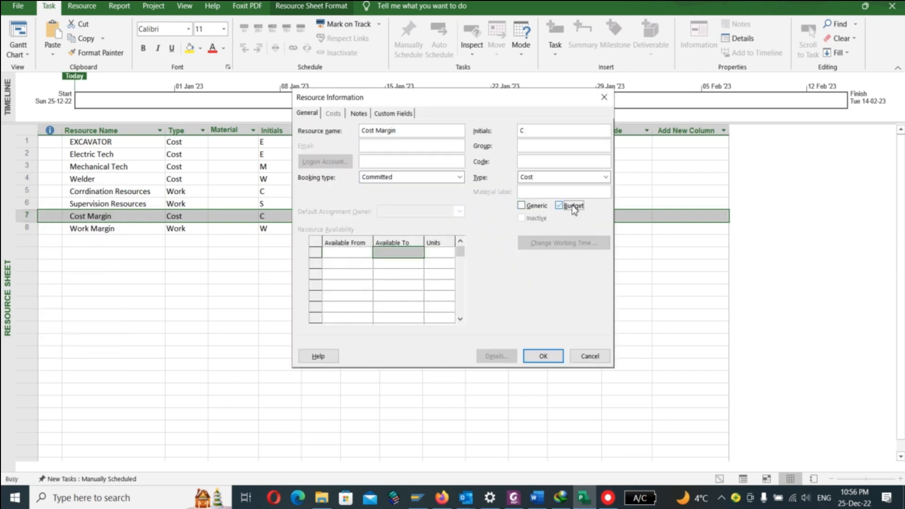
click(542, 356)
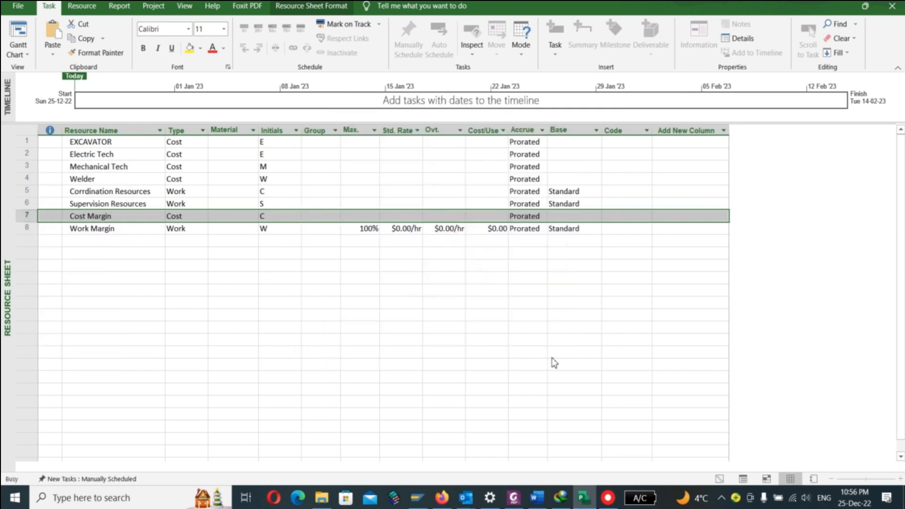
Step: Mark the Work Margin resource as a budget resource in its resource information
click(24, 231)
right_click(25, 232)
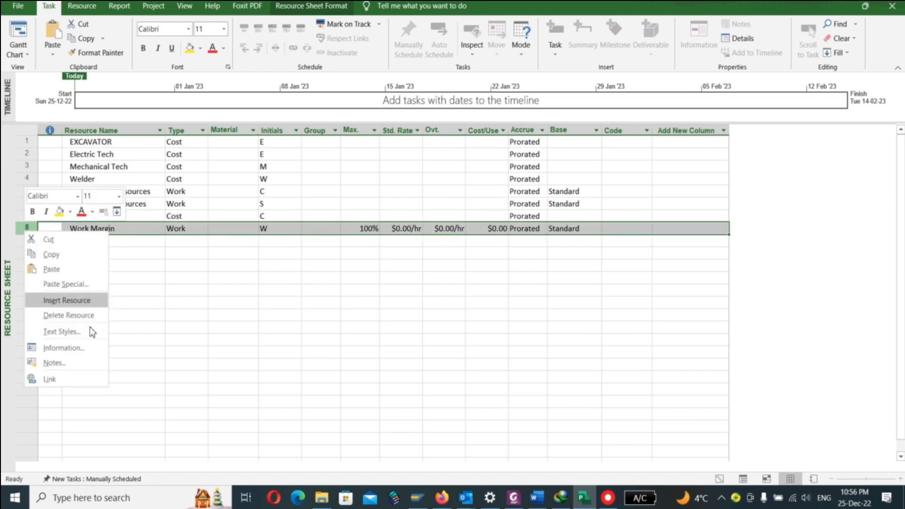
click(83, 348)
click(562, 205)
click(543, 355)
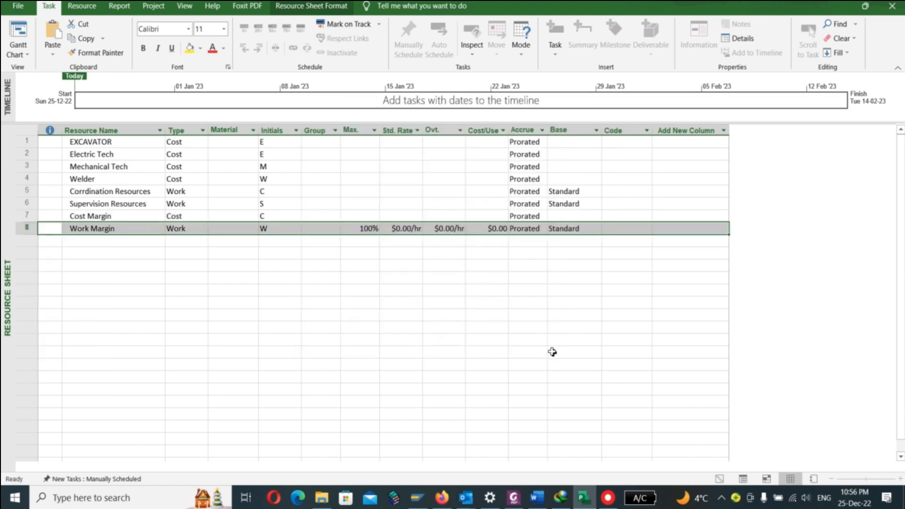
Step: Examine the Cost Margin and Work Margin rows in Resource Usage for their project assignments
click(18, 52)
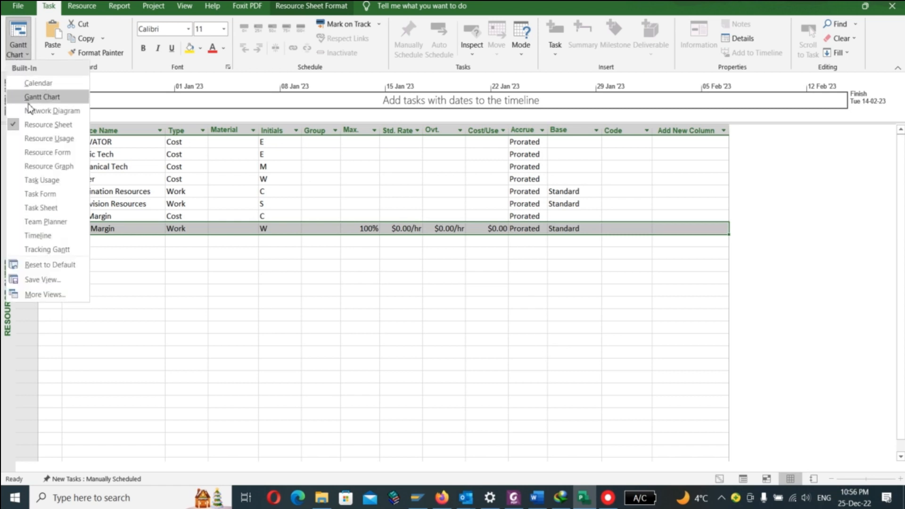
click(49, 138)
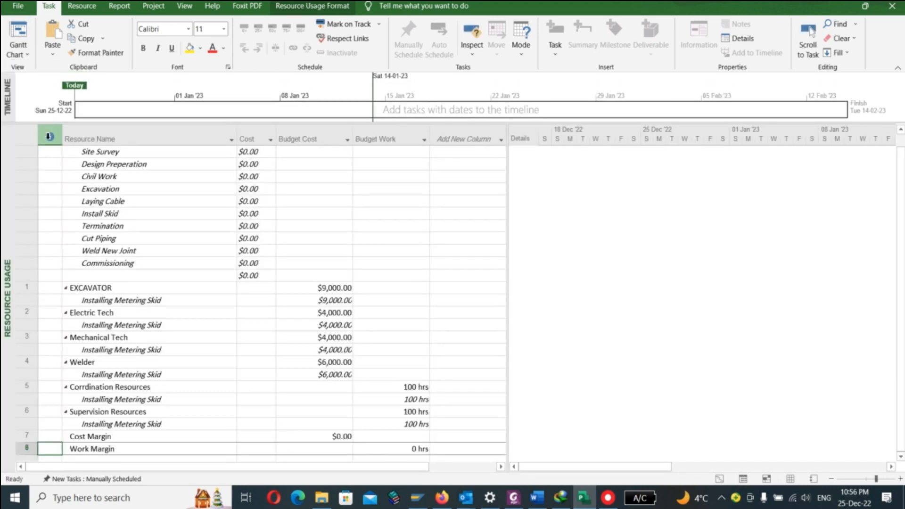
scroll(246, 270, up, 3)
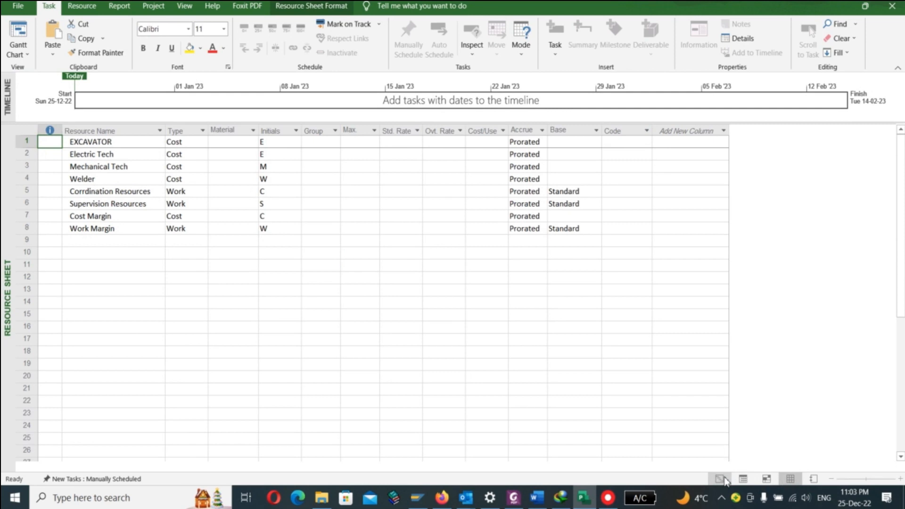
Step: Add a Resource Names column after the Budget Work column in the Gantt Chart table
click(721, 479)
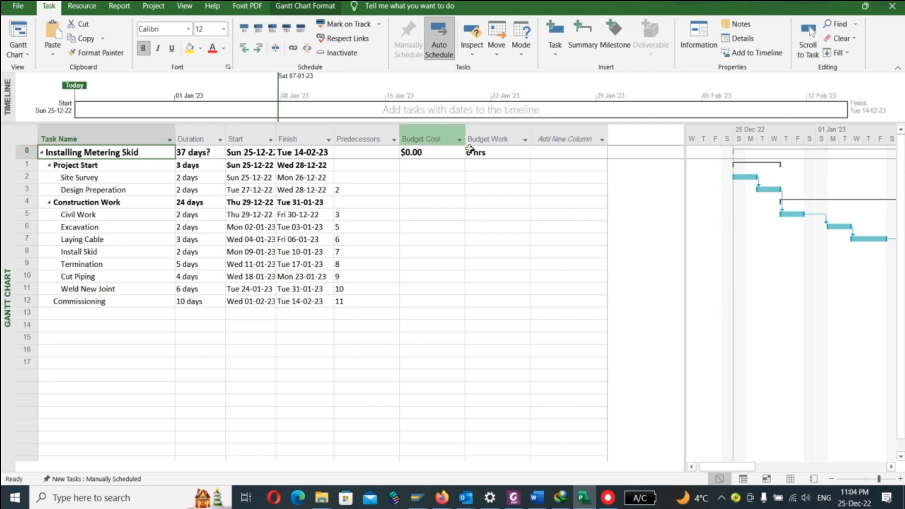
click(572, 135)
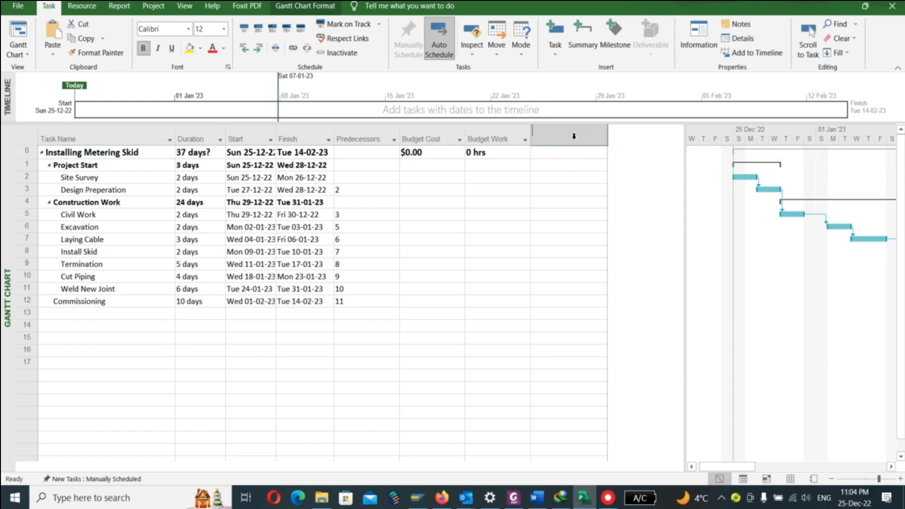
text(RE)
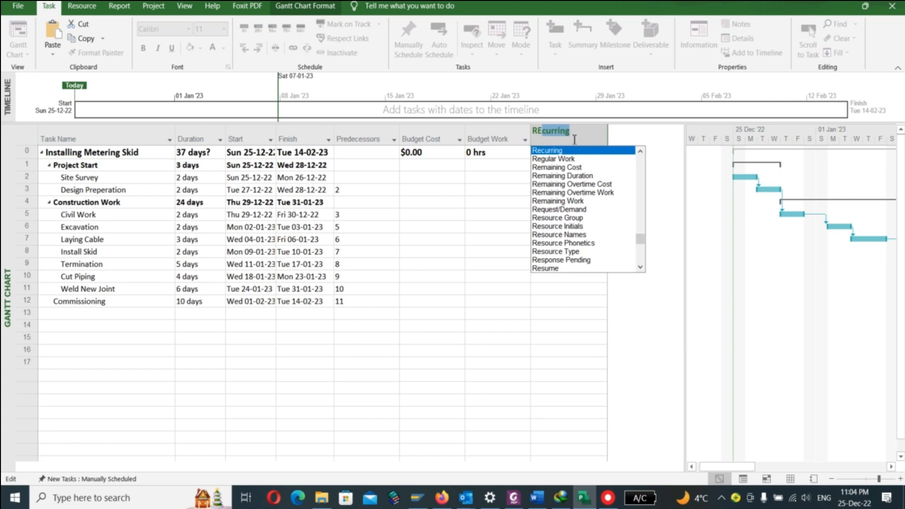
text(Source Group)
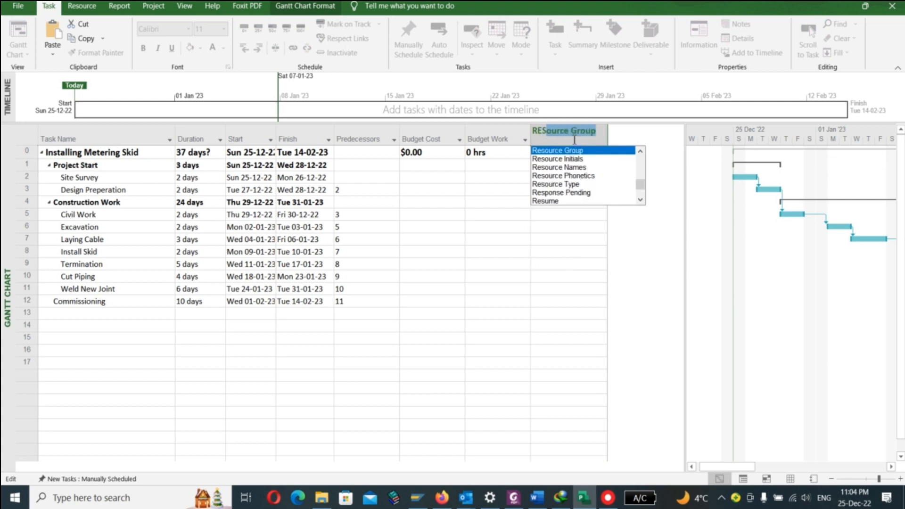
click(573, 167)
Step: Assign all eight resources, including Cost Margin and Work Margin, to the Installing Metering Skid project summary task
click(601, 151)
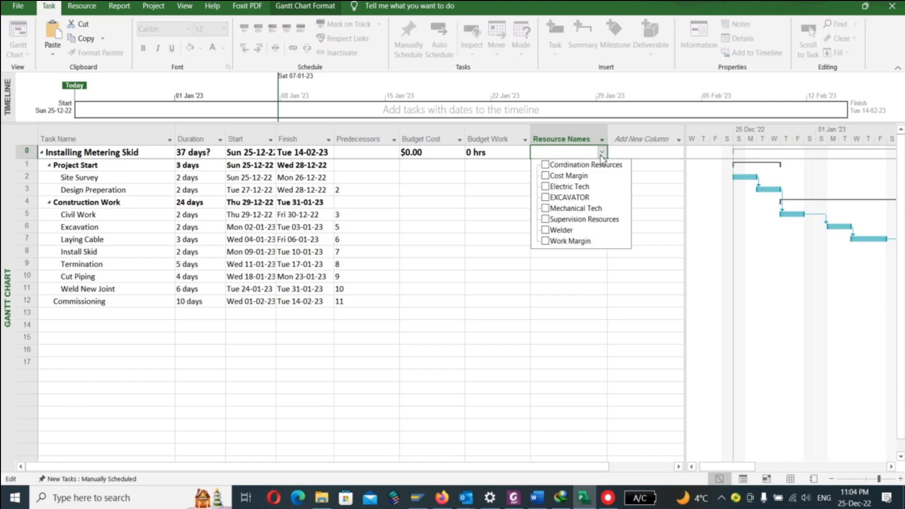
click(455, 215)
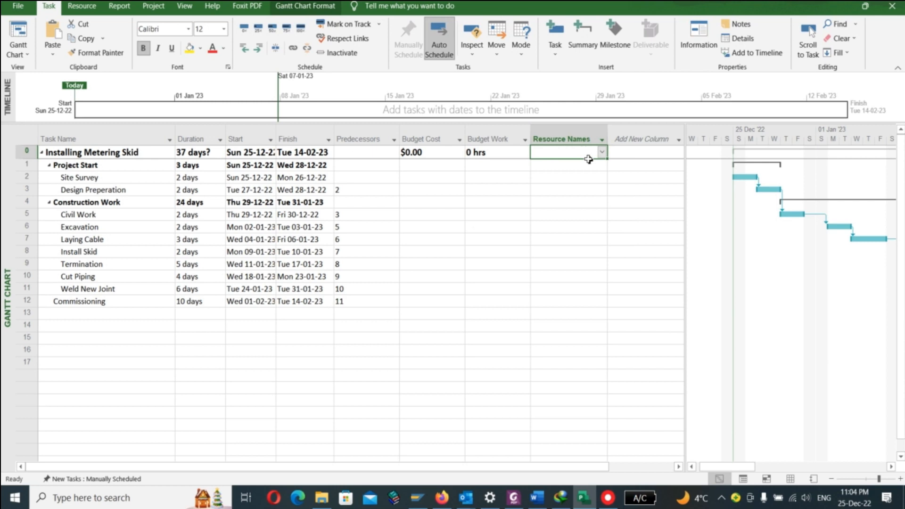
click(601, 152)
click(579, 167)
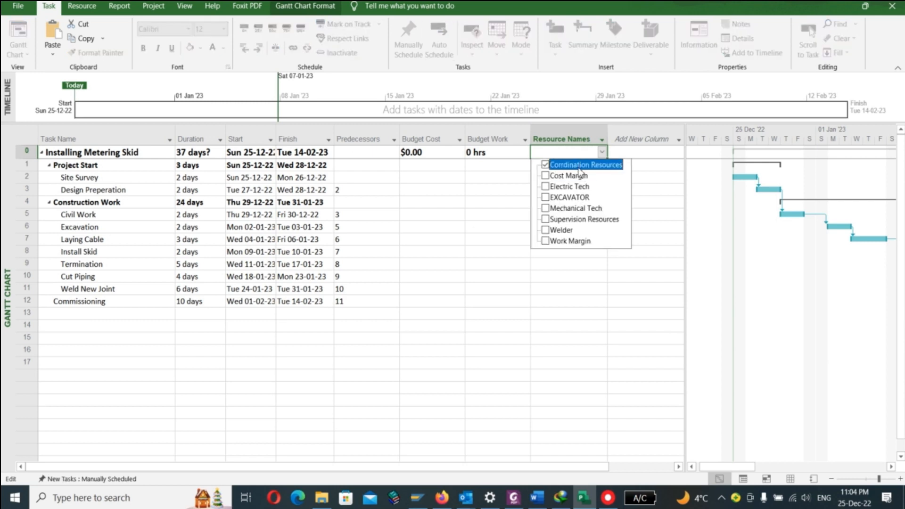
click(580, 188)
click(581, 198)
click(582, 209)
click(583, 220)
click(574, 231)
click(571, 242)
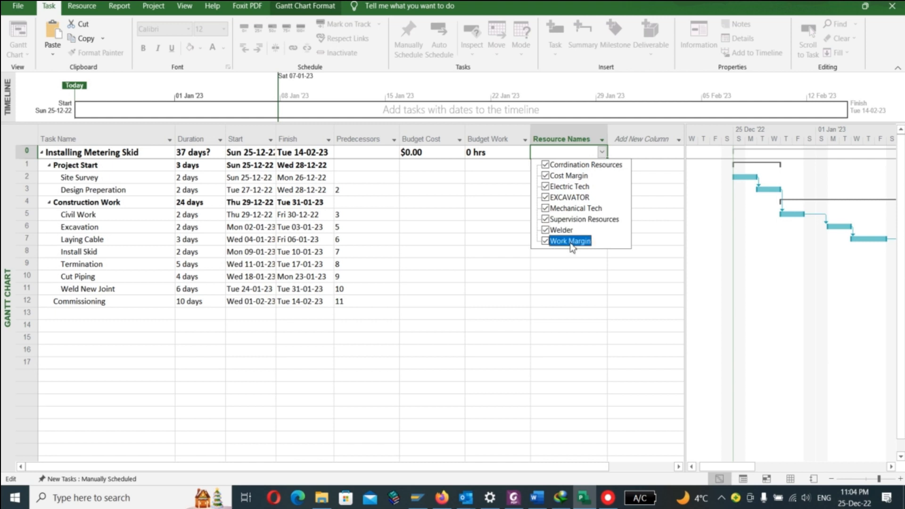
click(492, 241)
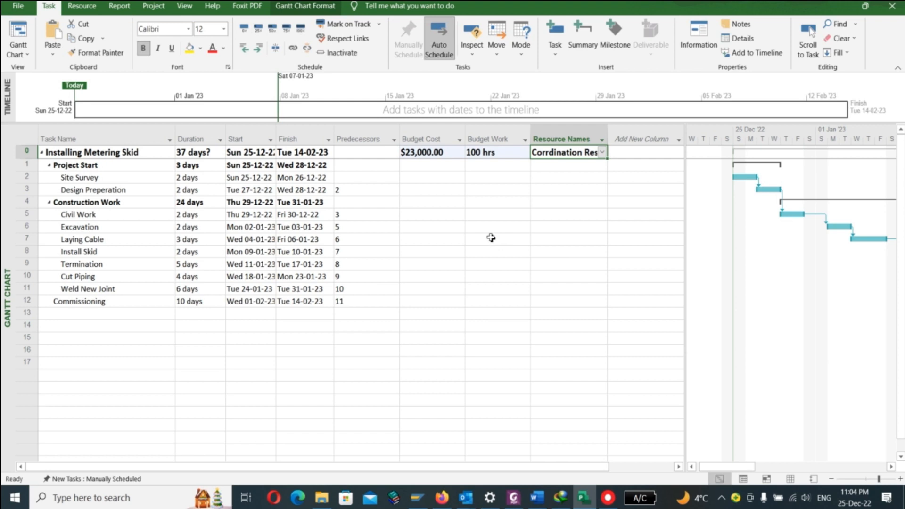
Step: Show the Resource Usage view and filter the resource names to only the Installing Metering Skid assignments
click(19, 54)
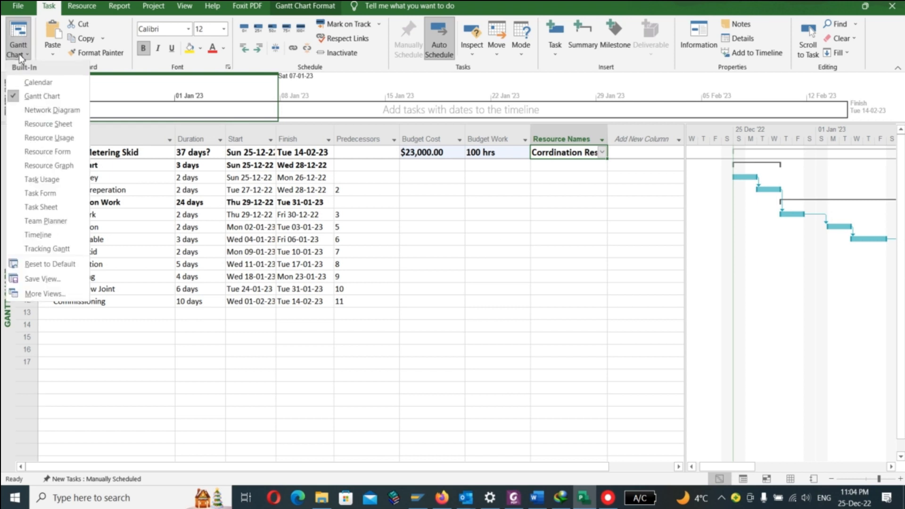
click(60, 140)
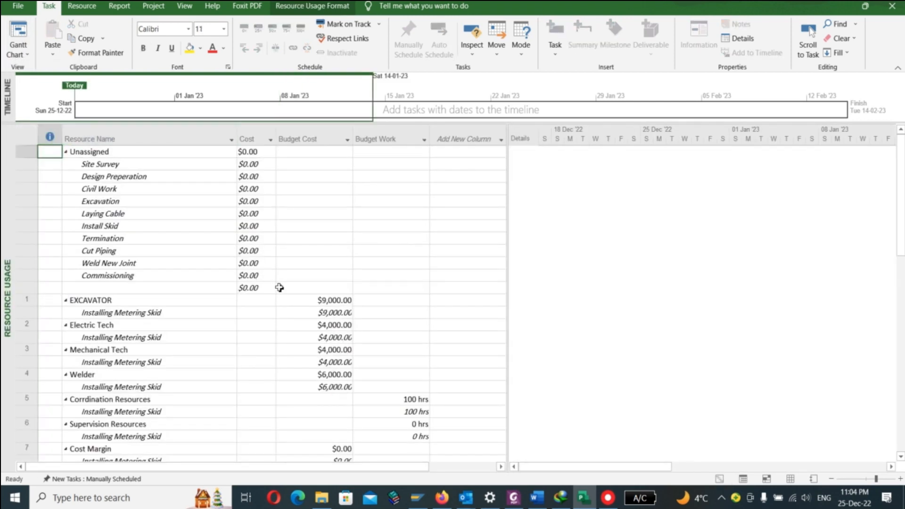
click(313, 312)
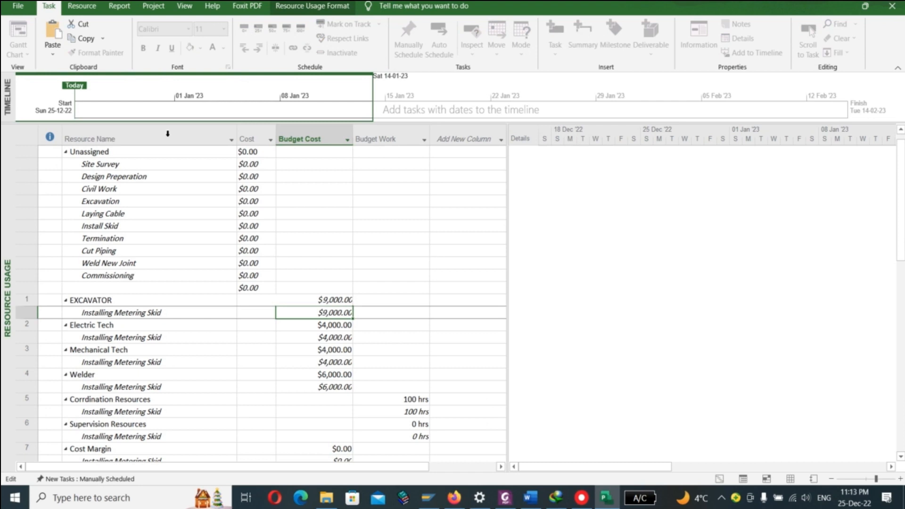
click(231, 141)
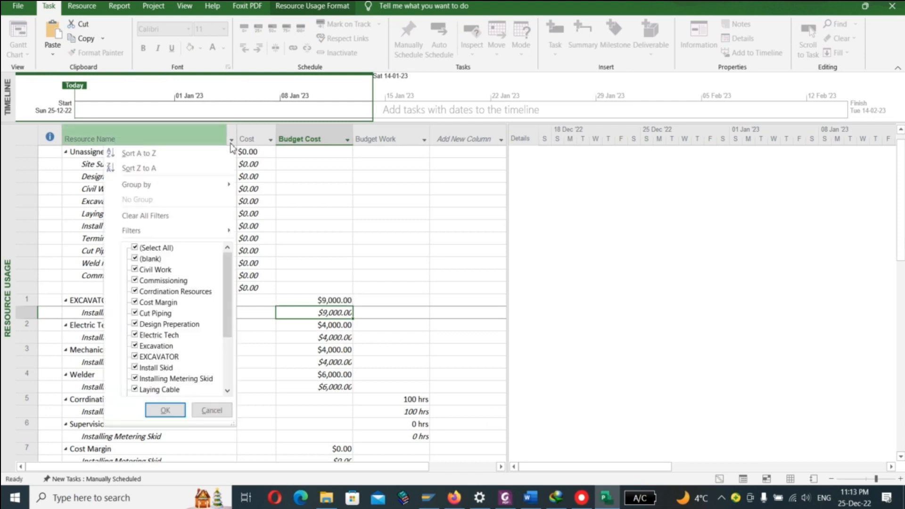
click(167, 249)
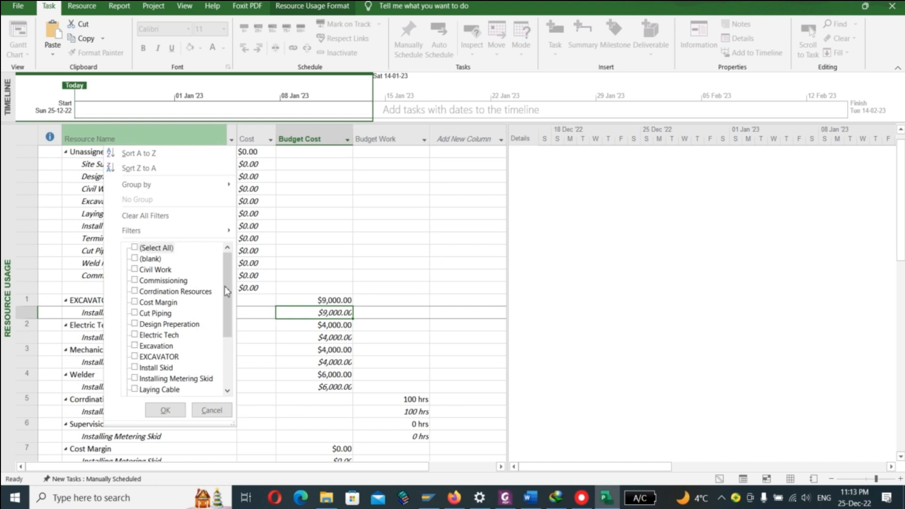
drag(224, 286, 224, 298)
click(184, 358)
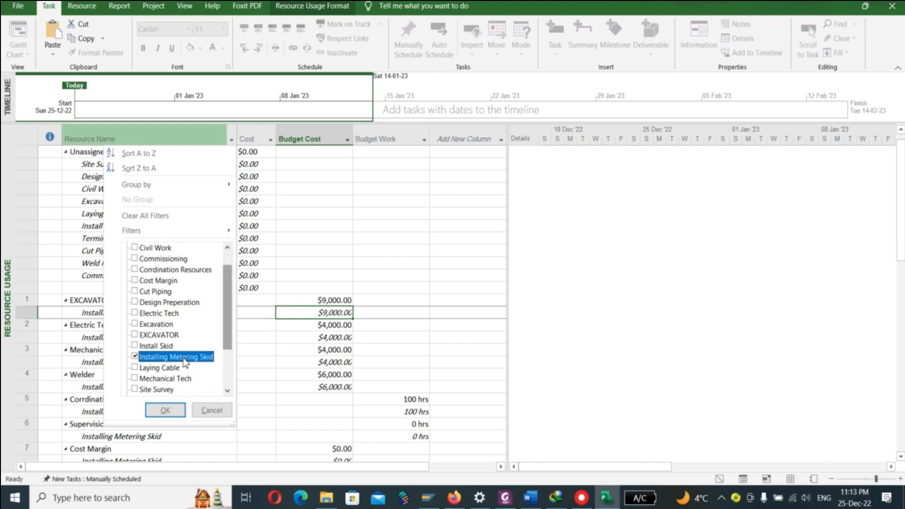
click(165, 409)
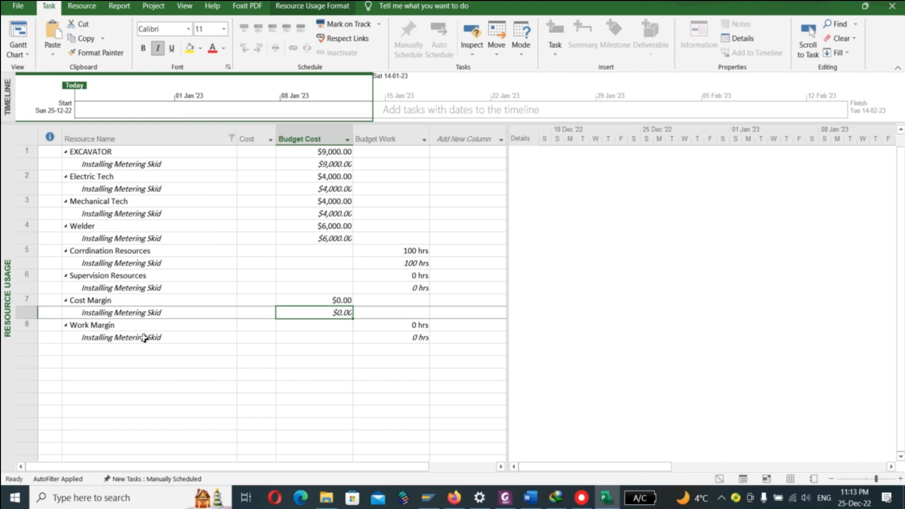
Step: Return to the Gantt Chart view to check the project summary task's budget cost and work
click(721, 479)
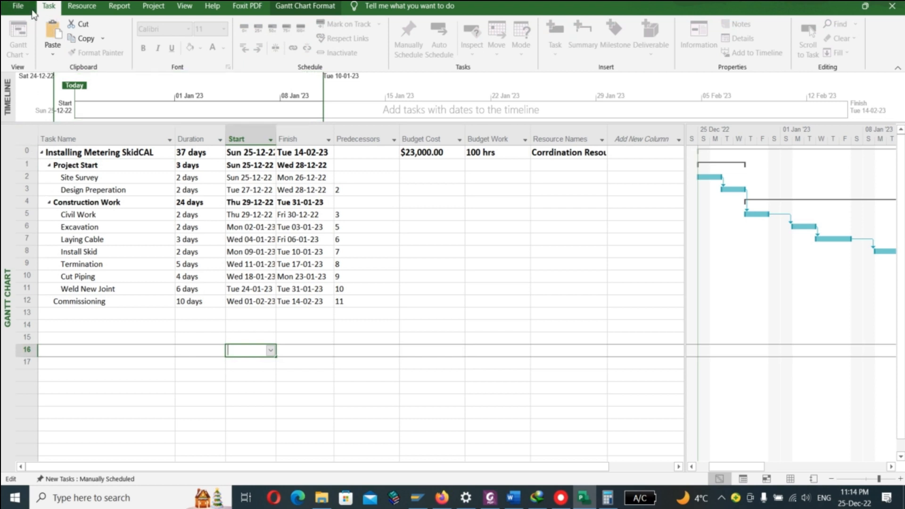
click(81, 6)
click(49, 6)
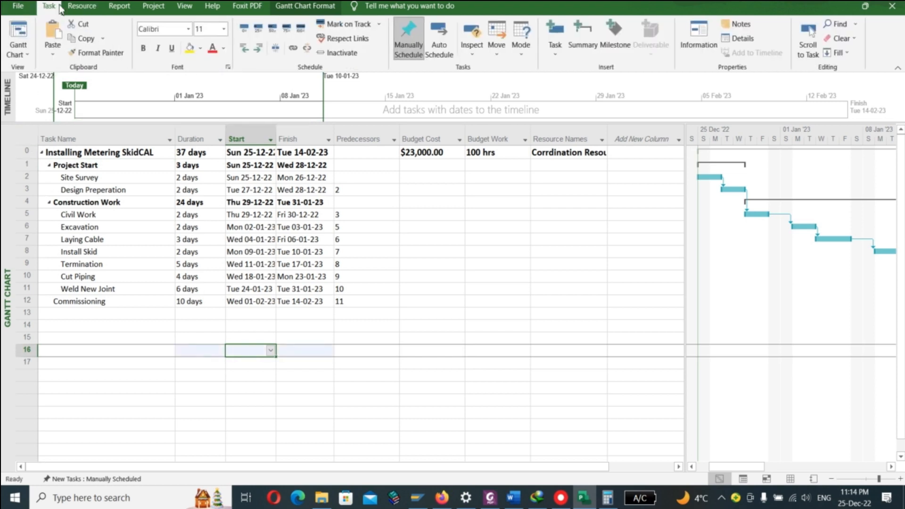
Step: Reopen the Resource Usage view and filter the resource names to only the Installing Metering SkidCAL assignments
click(20, 54)
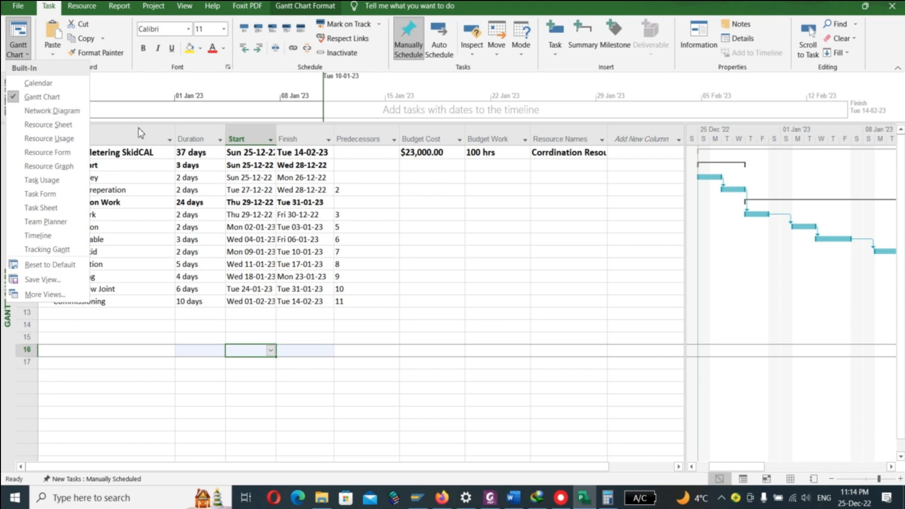
click(73, 140)
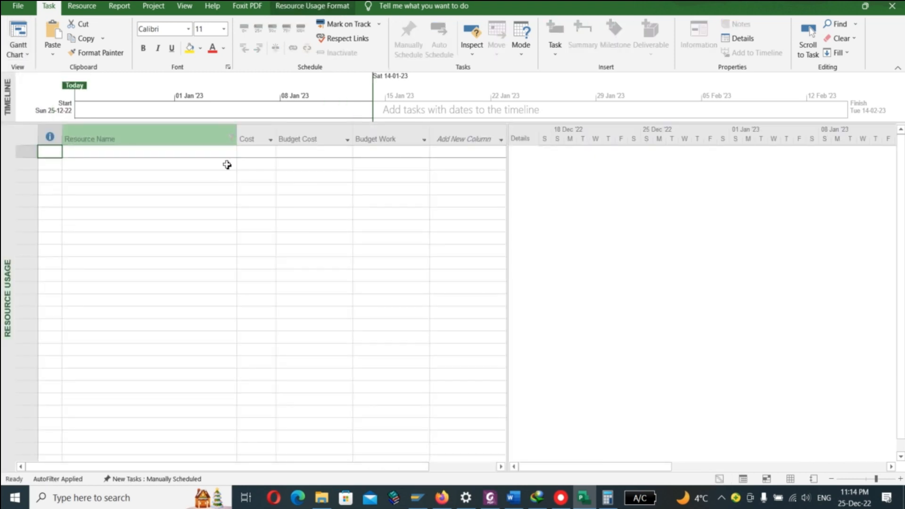
click(231, 138)
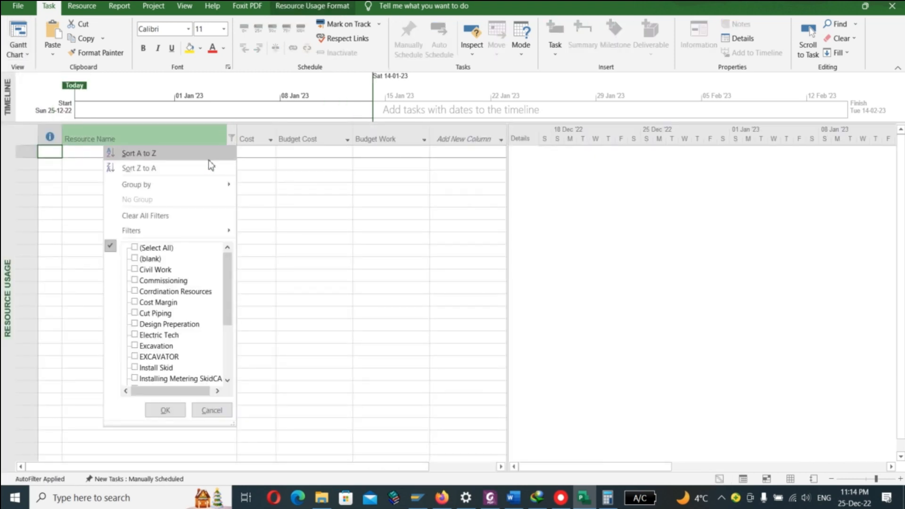
click(156, 250)
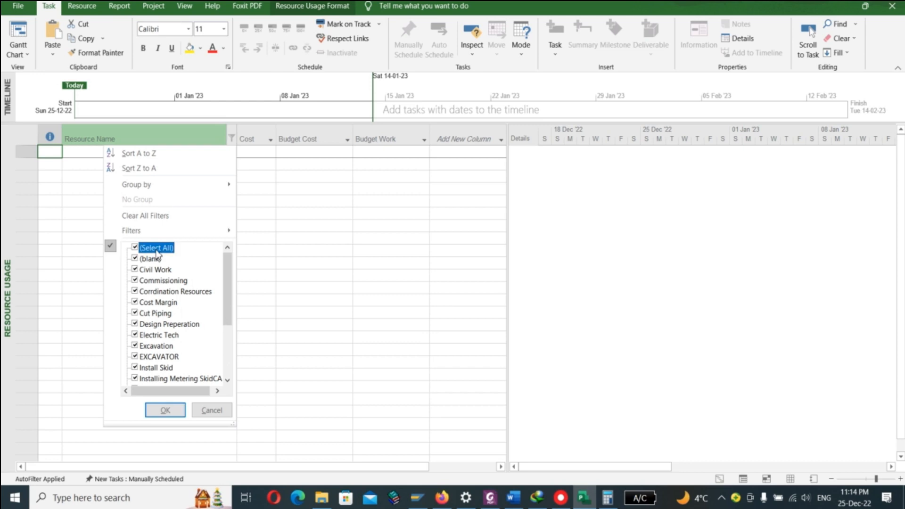
click(168, 252)
scroll(228, 288, down, 3)
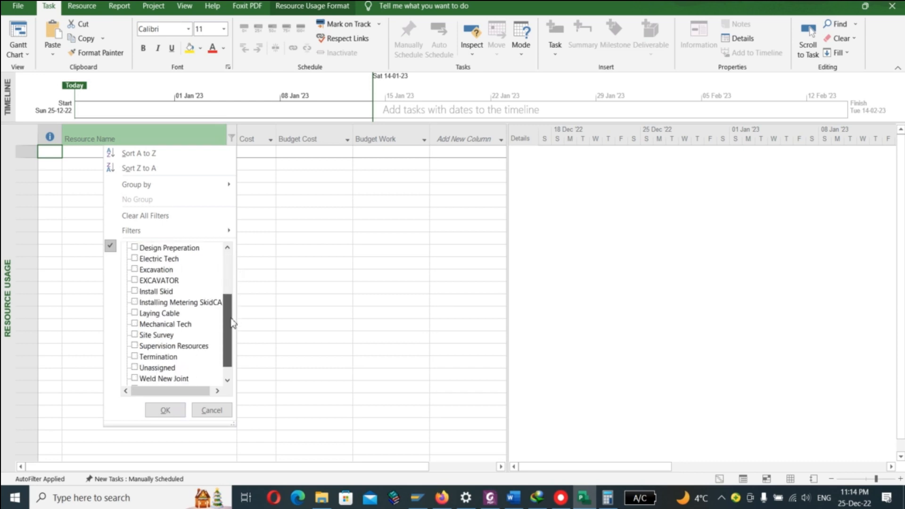
click(171, 293)
click(172, 412)
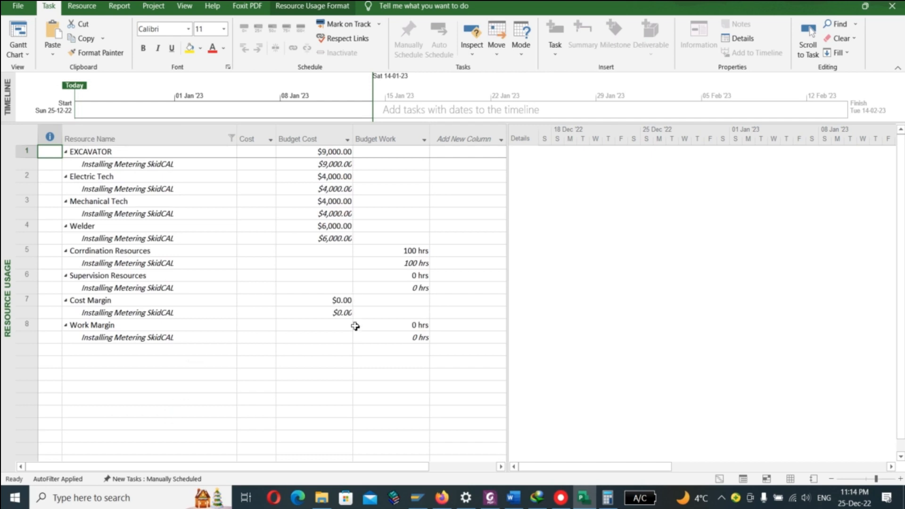
Step: Set the budget cost of the Cost Margin assignment on Installing Metering SkidCAL to $4,600
click(312, 316)
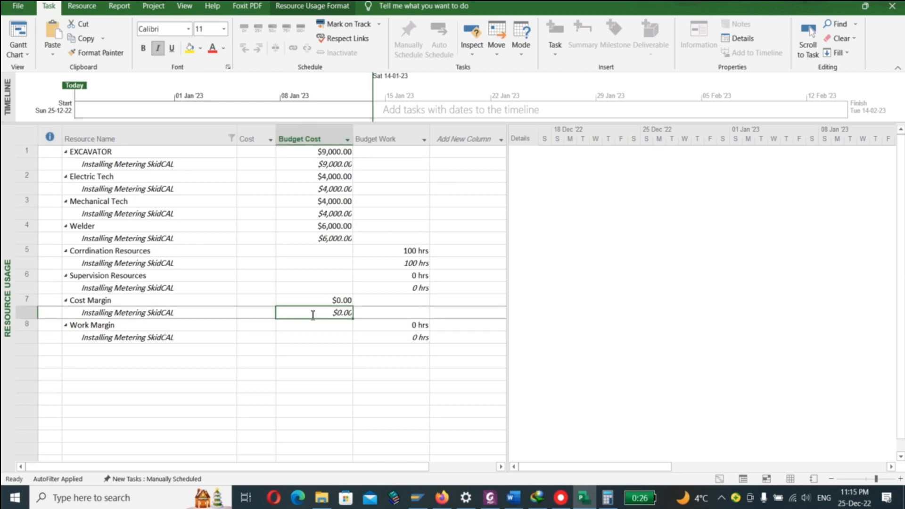
text(4600)
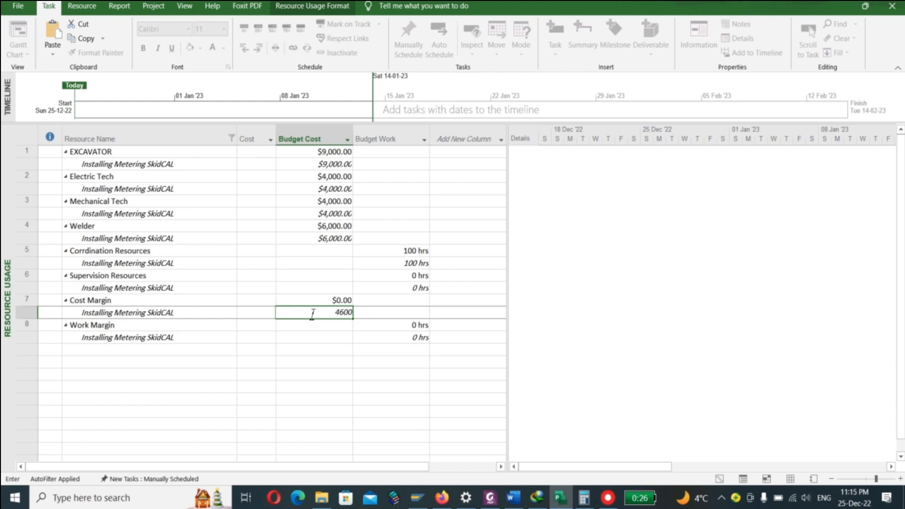
key(Return)
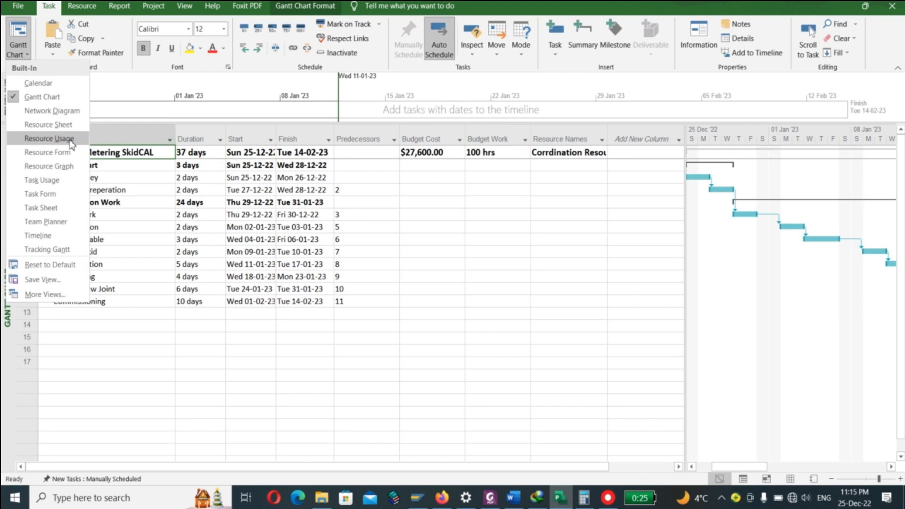
Step: In Resource Usage, set the budget work of the Work Margin assignment on Installing Metering SkidCAL to 20 hrs
click(49, 138)
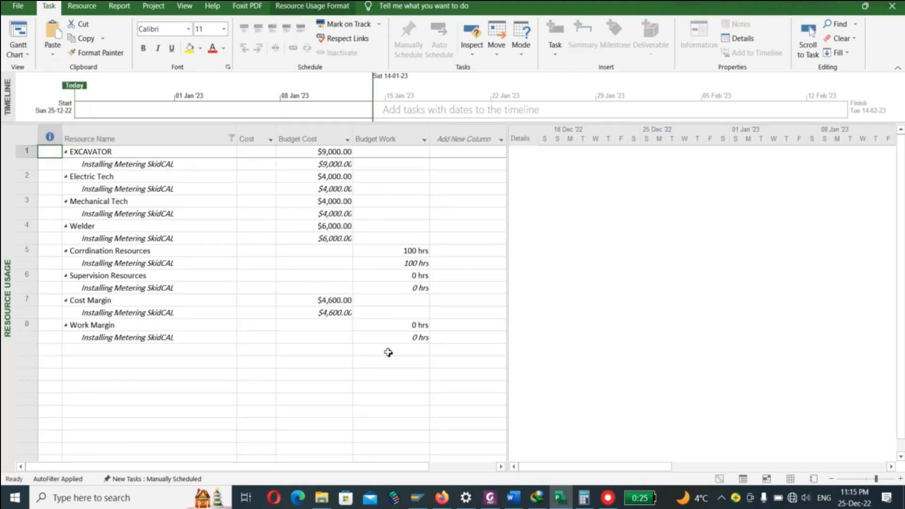
click(402, 338)
text(20)
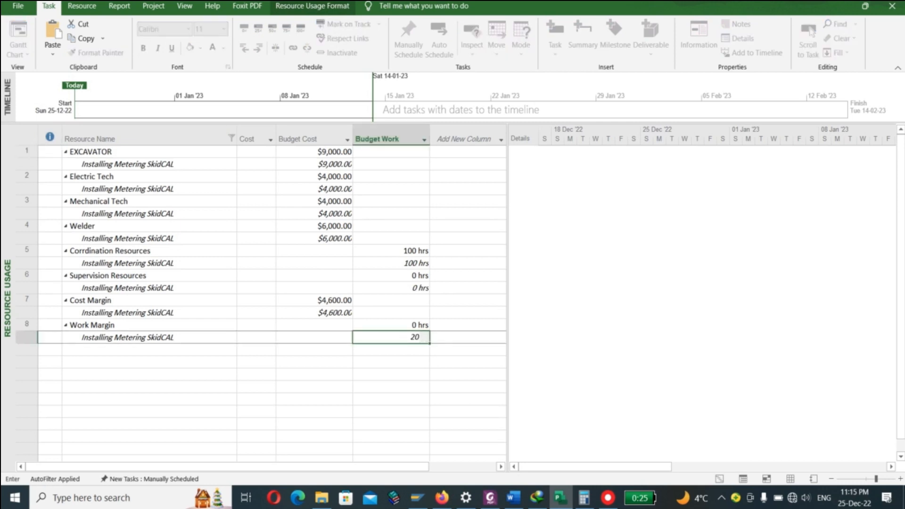
key(Return)
Step: Switch back to the Gantt Chart view to review the summary task's budget cost and budget work including the margins
click(24, 53)
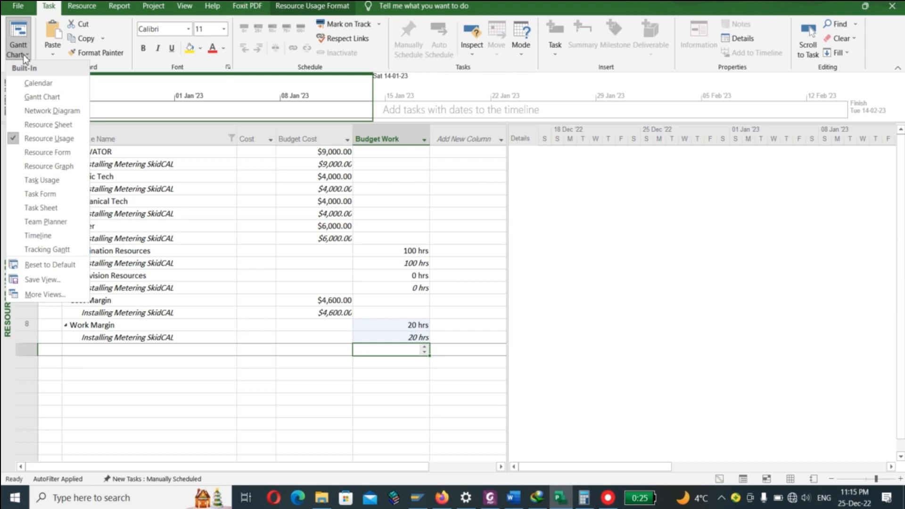
click(22, 31)
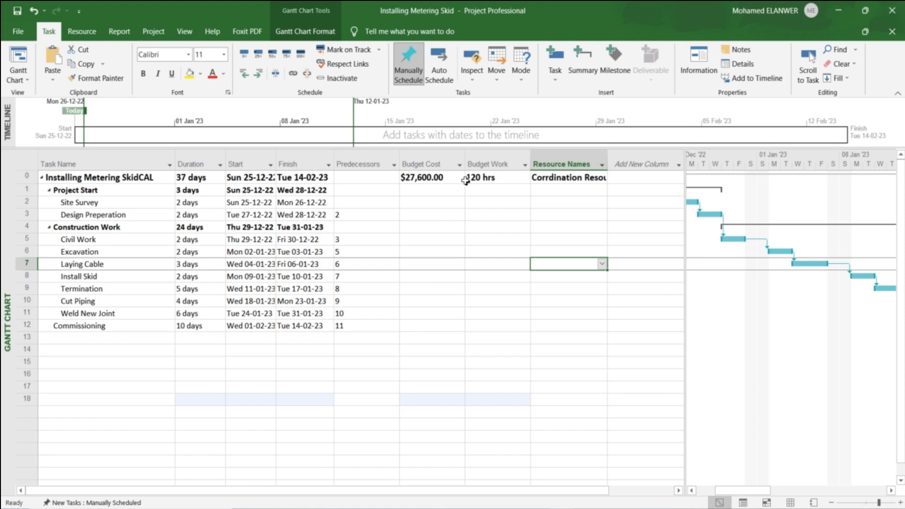
key(F2)
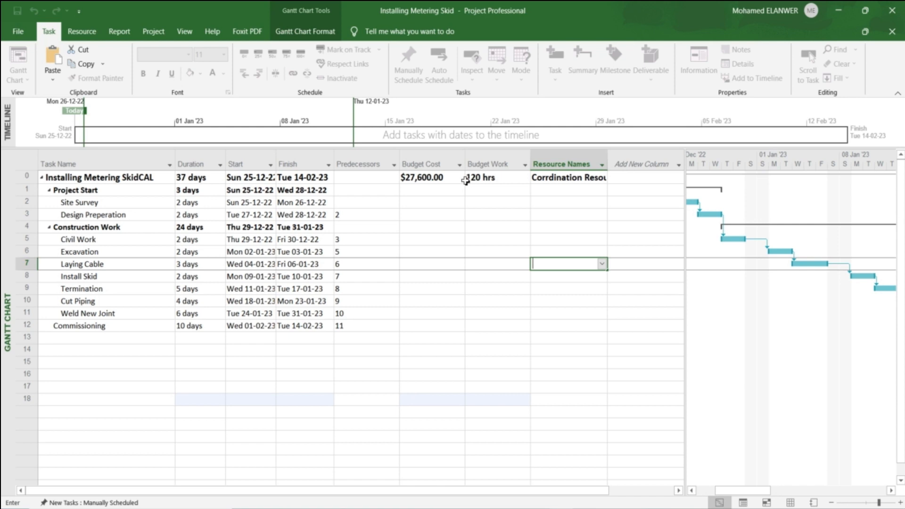